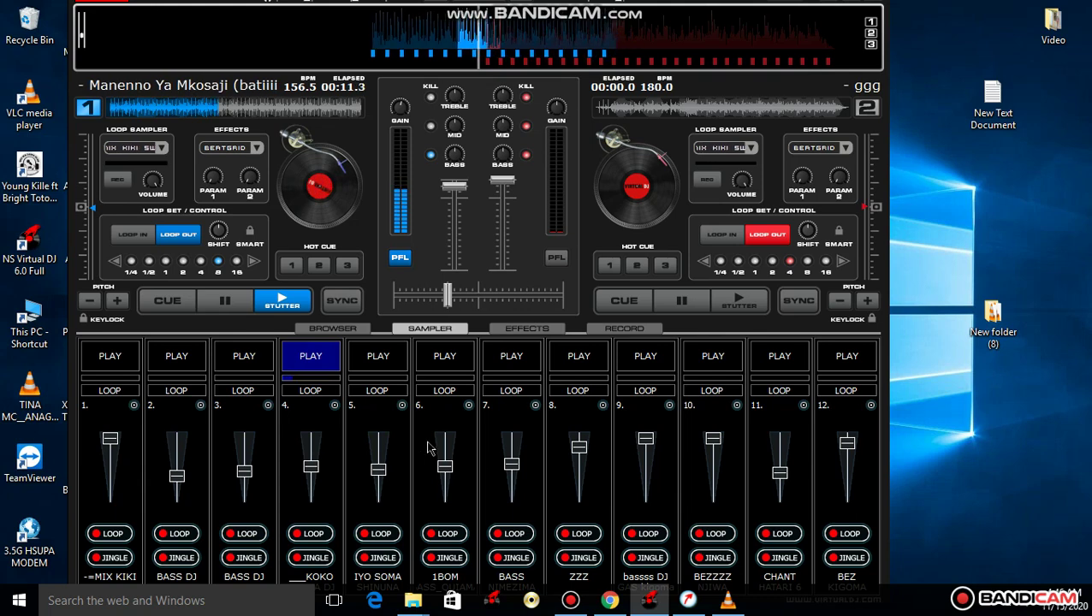
Step: Start the samples in slots 8, 5 and 1, and slightly lower slot 5's volume
{"action": "left_click", "coordinate": [569, 362]}
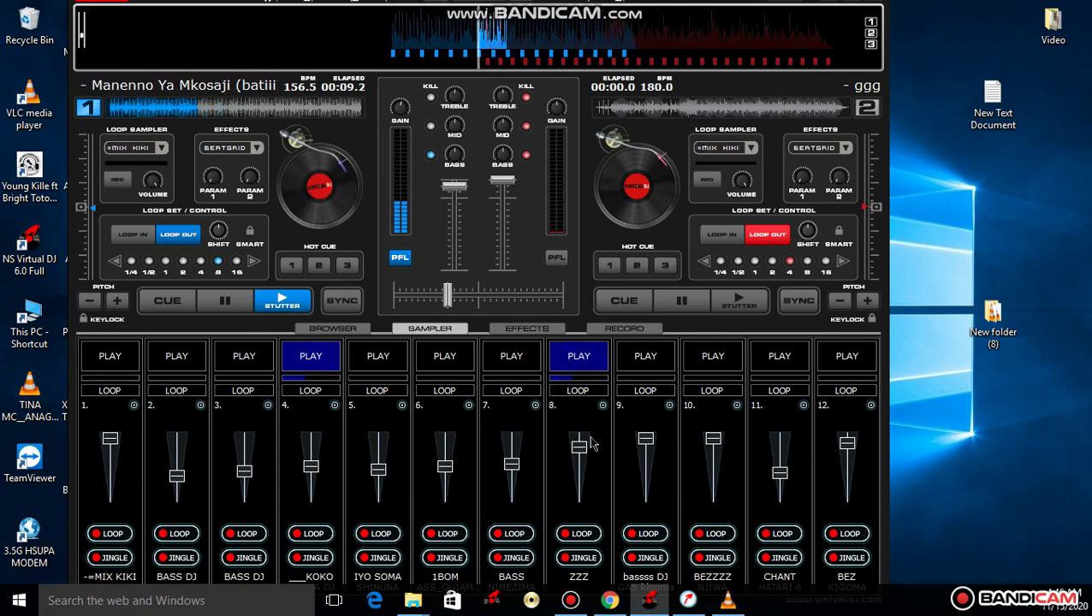
{"action": "left_click", "coordinate": [378, 357]}
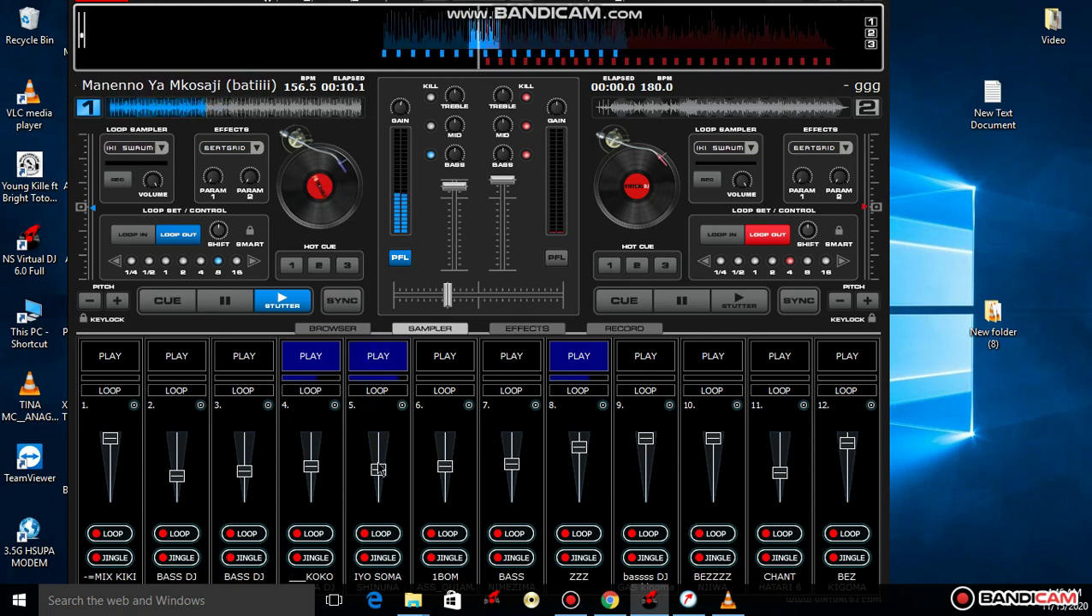
{"action": "left_click_drag", "start_coordinate": [382, 481], "coordinate": [381, 483]}
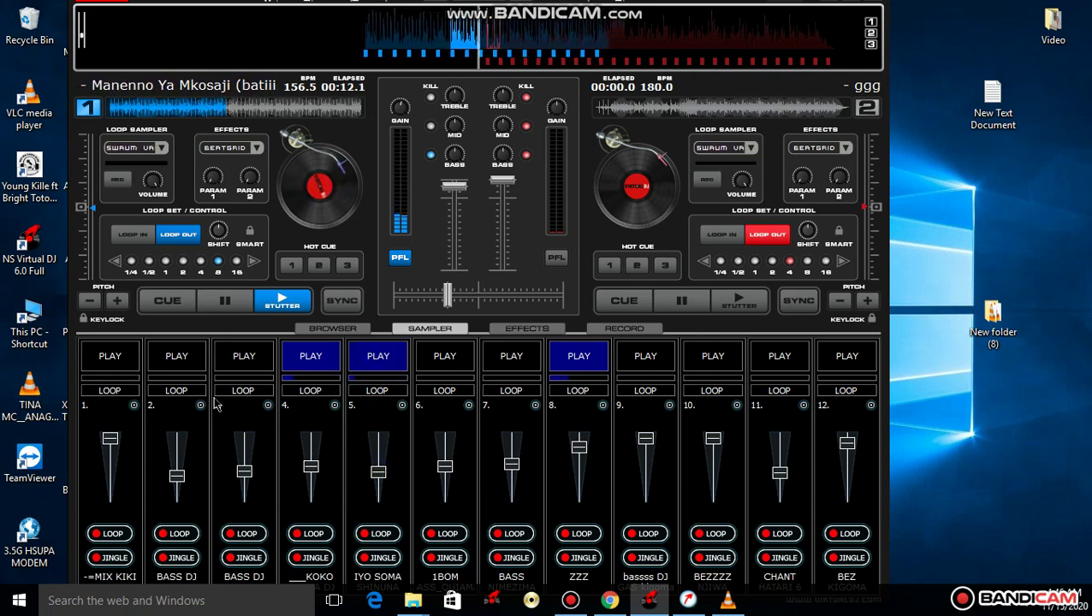
{"action": "left_click", "coordinate": [110, 358]}
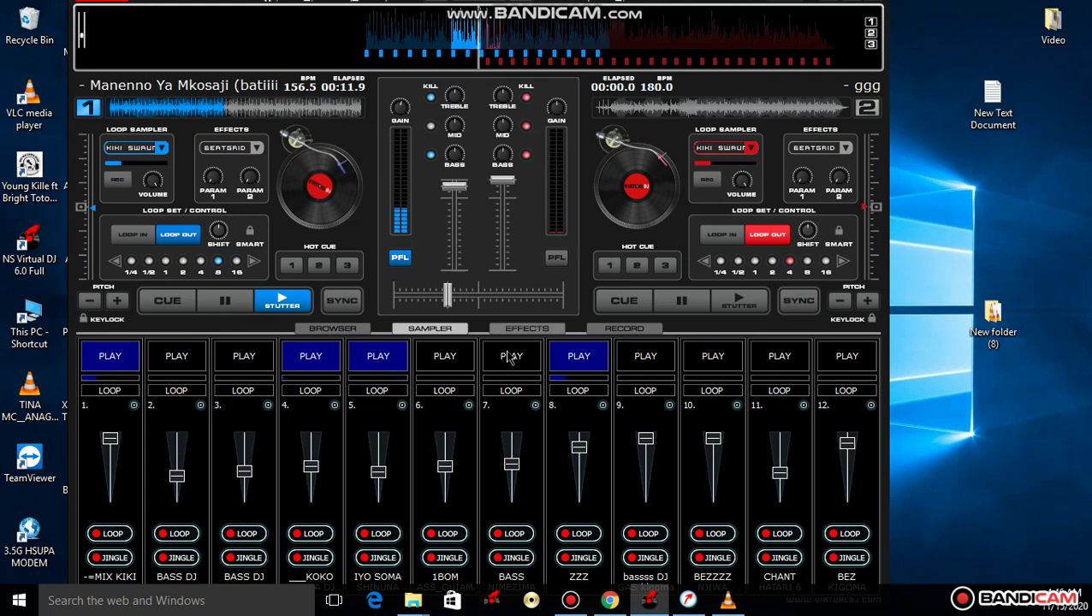
Step: Apply the Flanger_TexZK effect to deck 1
{"action": "left_click", "coordinate": [256, 152]}
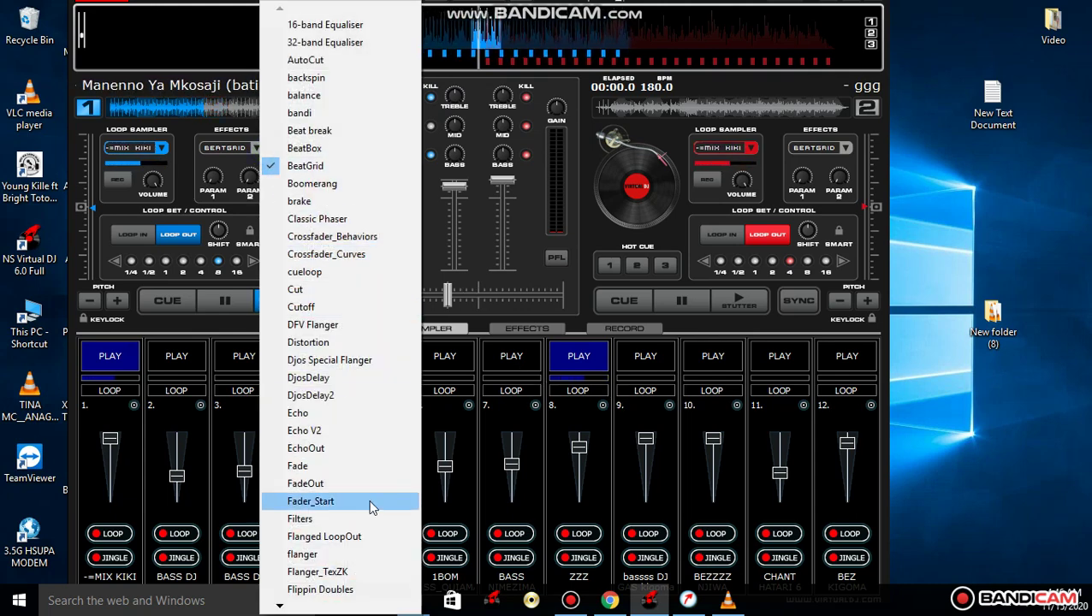
{"action": "left_click", "coordinate": [364, 572]}
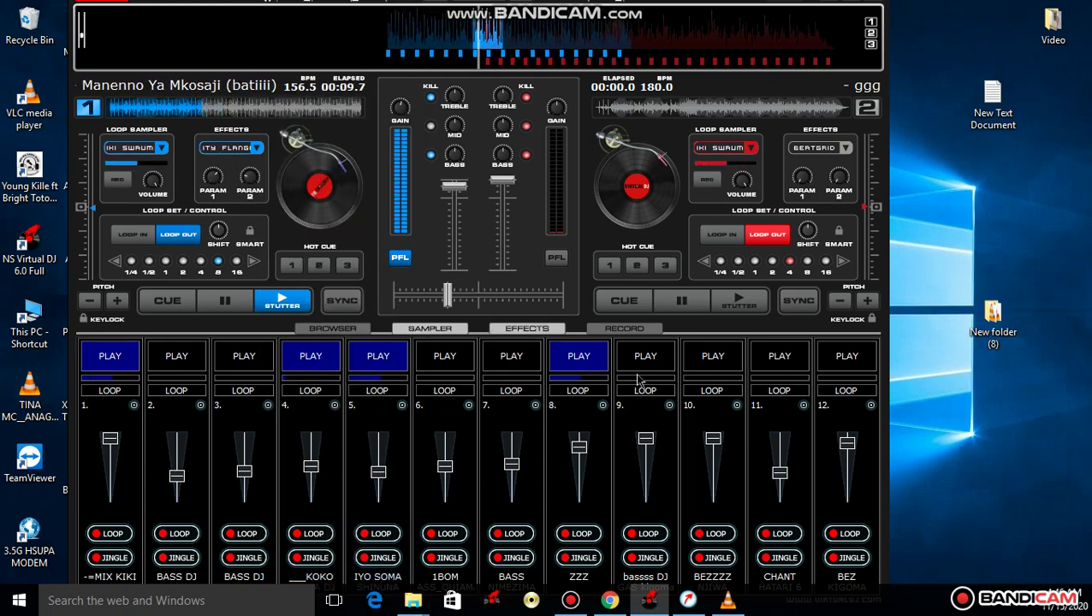
Step: Swap the playing sample in slot 1 for slot 9, replace that with slot 10, and lower slot 10's volume
{"action": "left_click", "coordinate": [668, 363]}
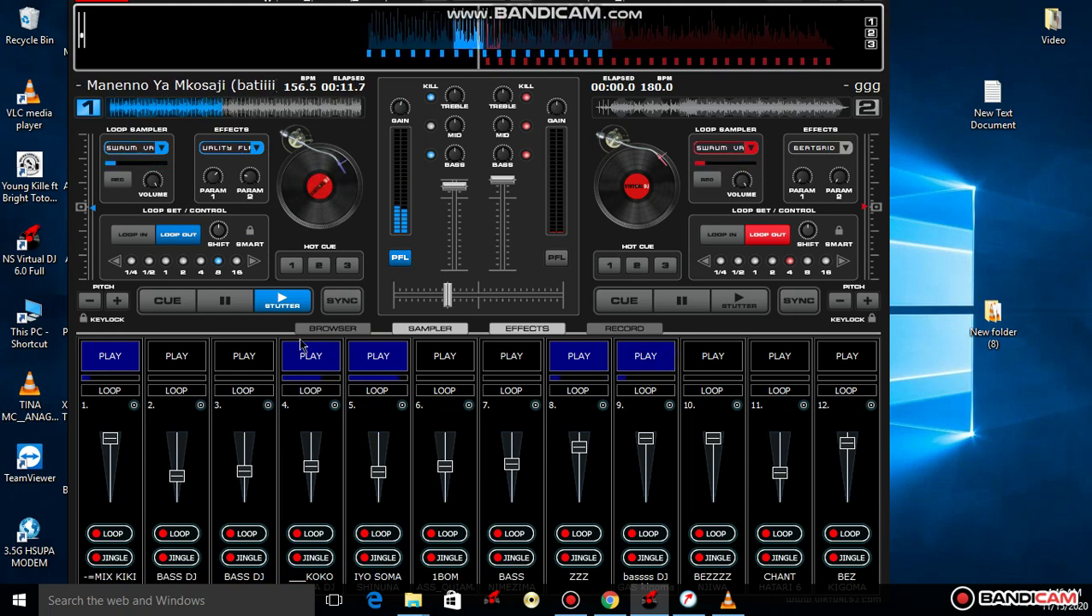
{"action": "left_click", "coordinate": [129, 358]}
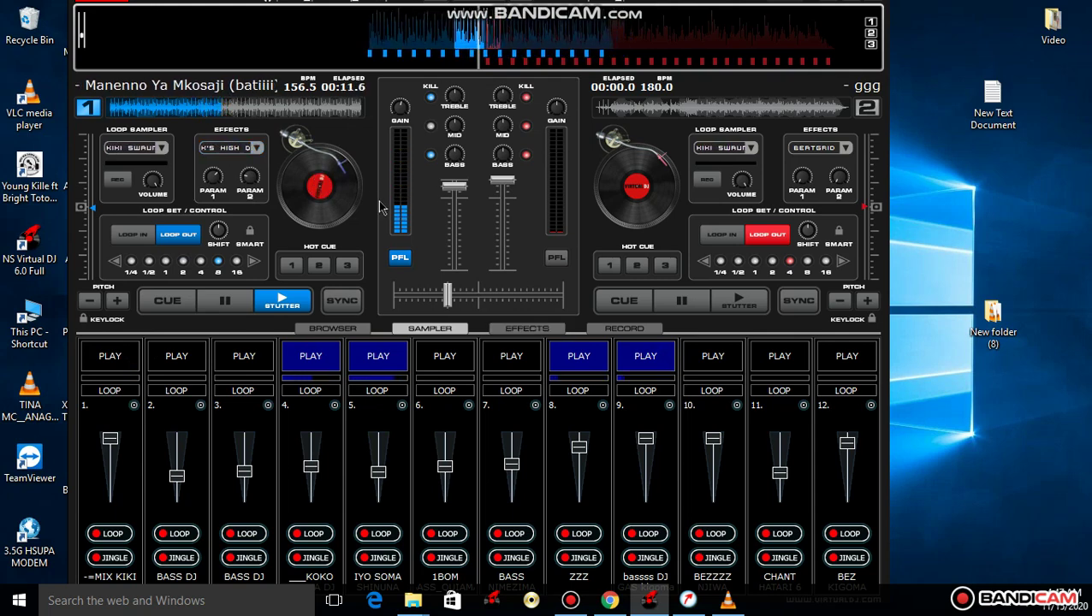
{"action": "left_click", "coordinate": [702, 364]}
{"action": "left_click", "coordinate": [650, 366]}
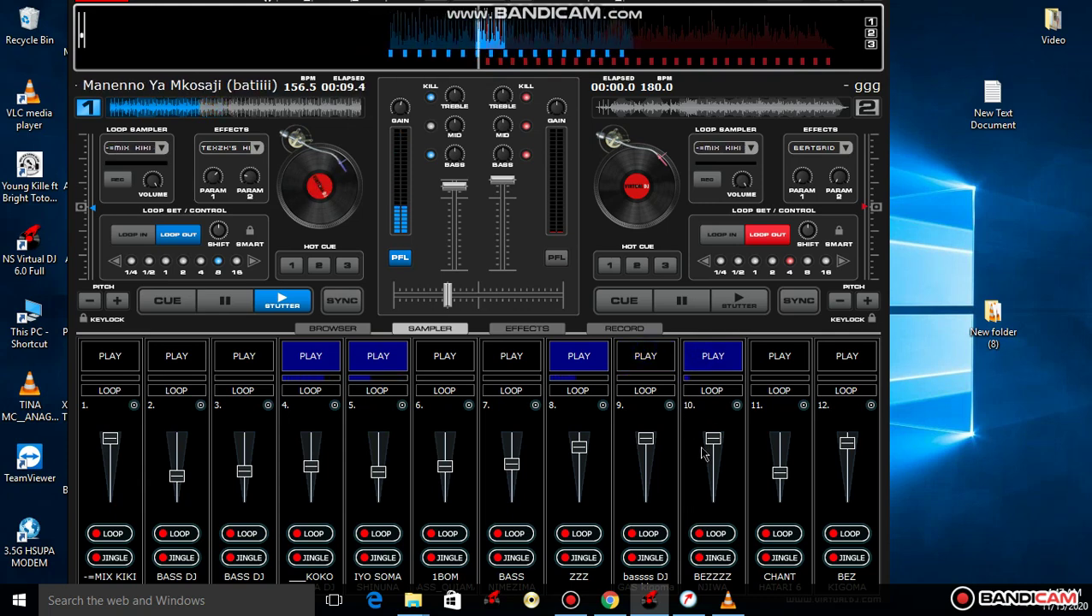
{"action": "left_click_drag", "start_coordinate": [713, 442], "coordinate": [713, 460]}
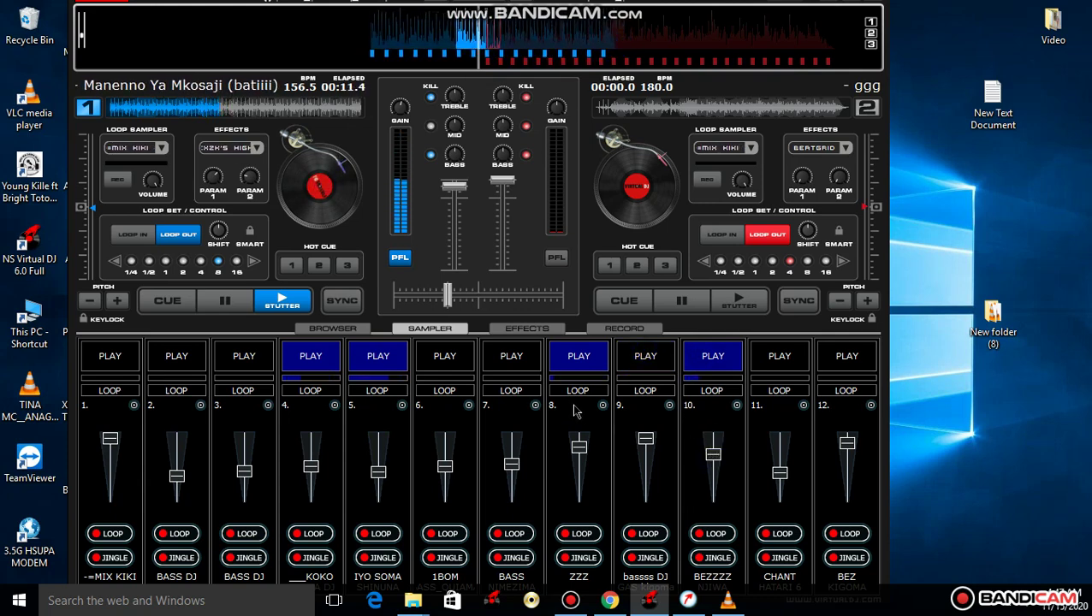
Step: Rotate the playing sample from slot 10 to slot 3, slot 2 and finally slot 1
{"action": "left_click", "coordinate": [233, 360]}
{"action": "left_click", "coordinate": [685, 364]}
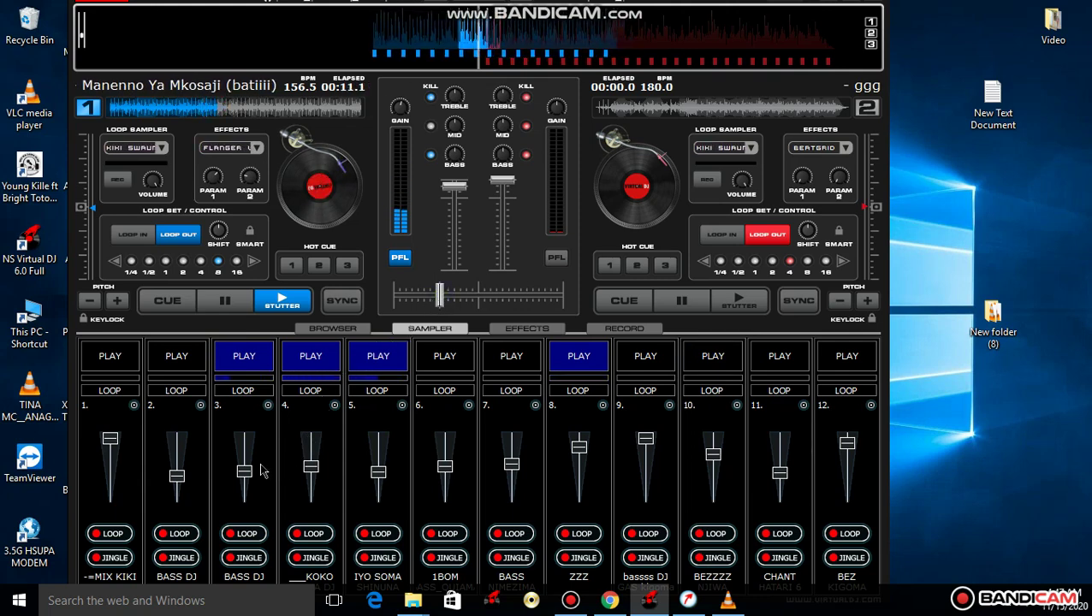
{"action": "left_click", "coordinate": [197, 361]}
{"action": "left_click", "coordinate": [229, 361]}
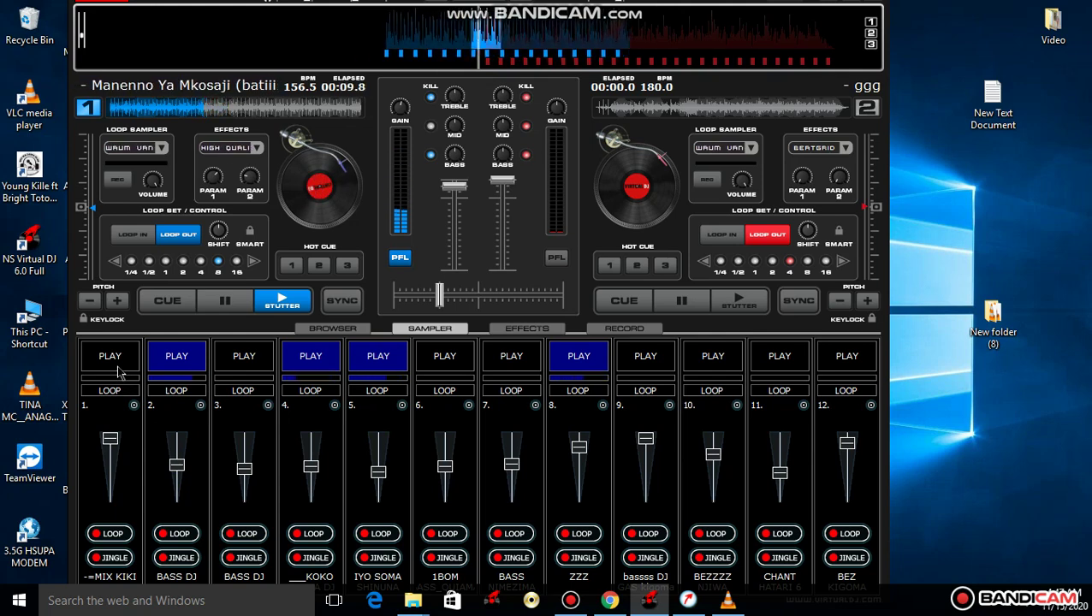
{"action": "left_click", "coordinate": [120, 369]}
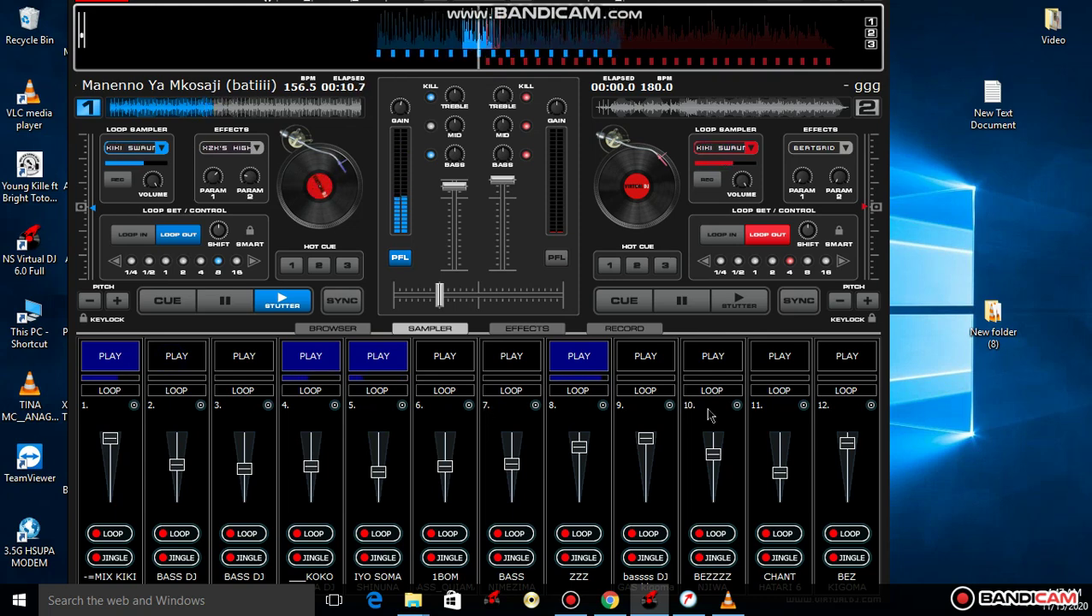
Step: Play the BEZ KIGOMA sample in slot 12, and replace it with the slot 9 sample
{"action": "left_click", "coordinate": [863, 368]}
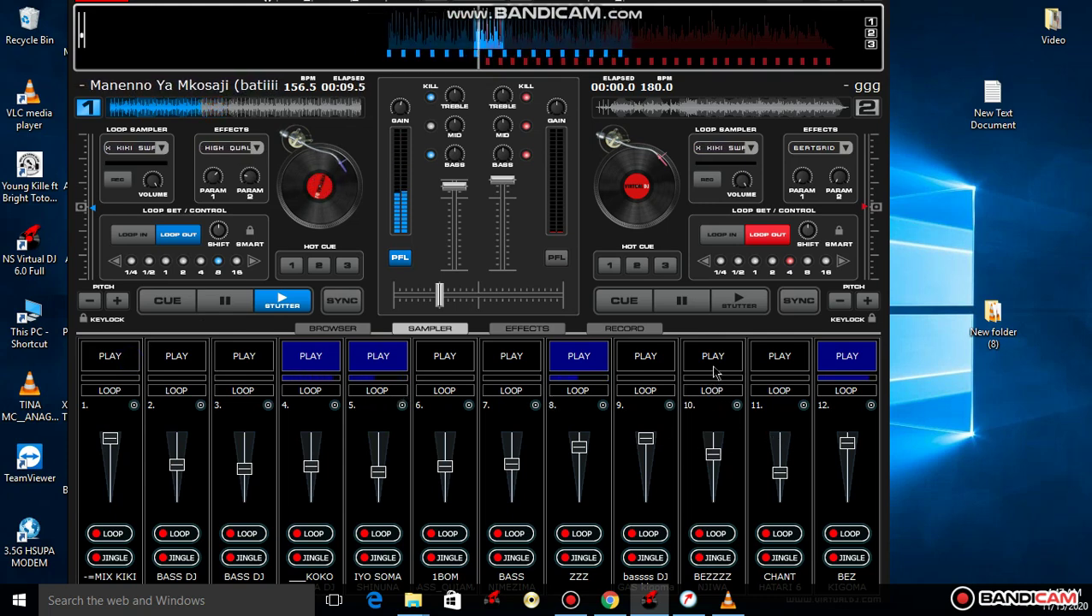
{"action": "left_click", "coordinate": [656, 364]}
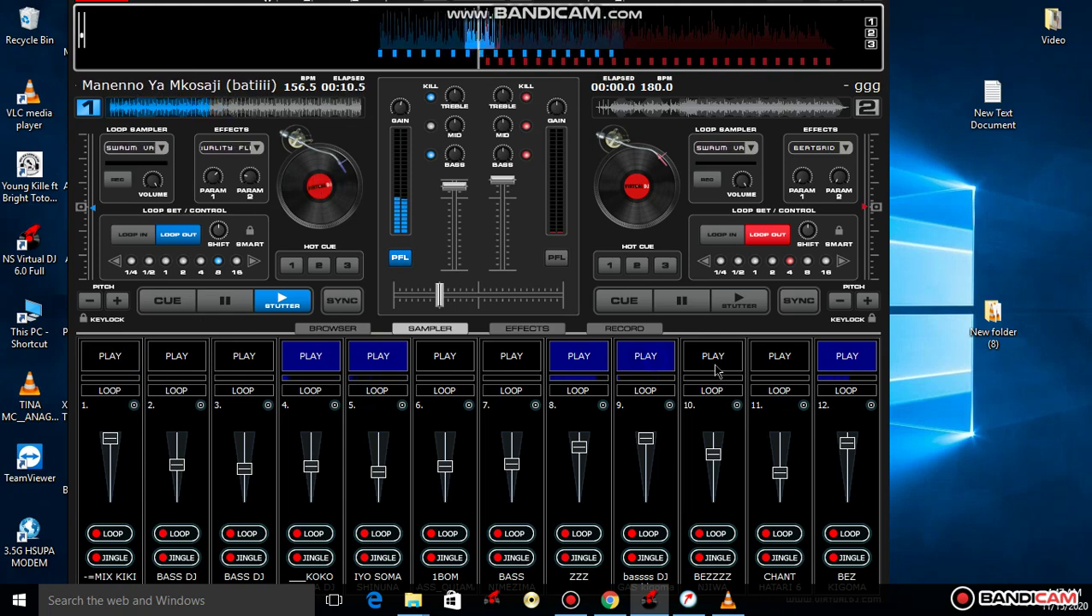
{"action": "left_click", "coordinate": [834, 369]}
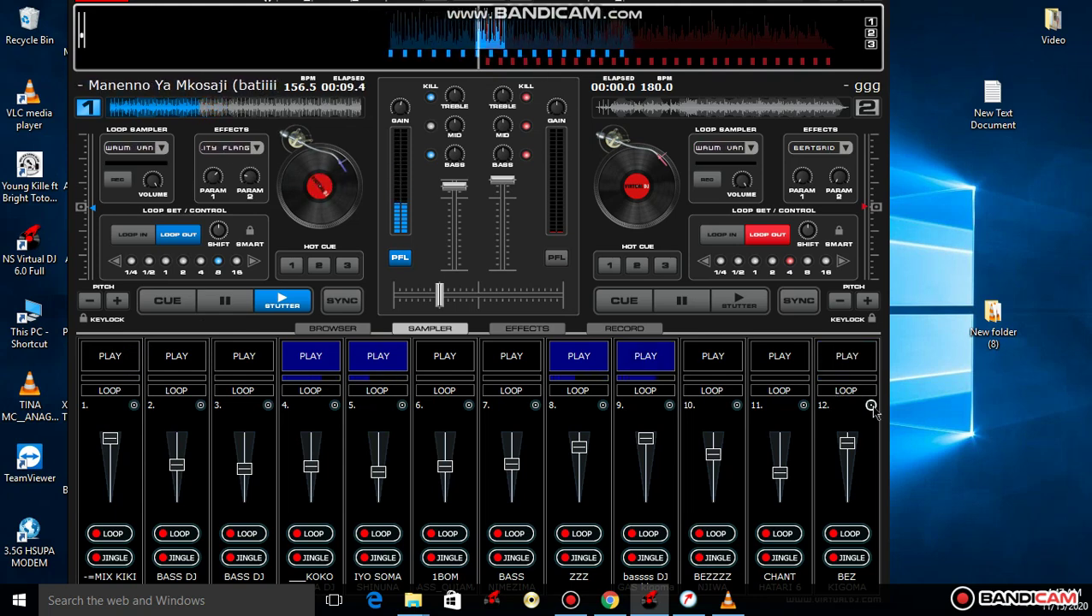
Step: Load MSASA SUZ1.vdj into sampler slot 12, lower its volume to about the middle, and play it
{"action": "left_click", "coordinate": [871, 404]}
{"action": "left_click", "coordinate": [914, 417]}
{"action": "scroll", "coordinate": [456, 244], "scroll_direction": "down", "scroll_amount": 3}
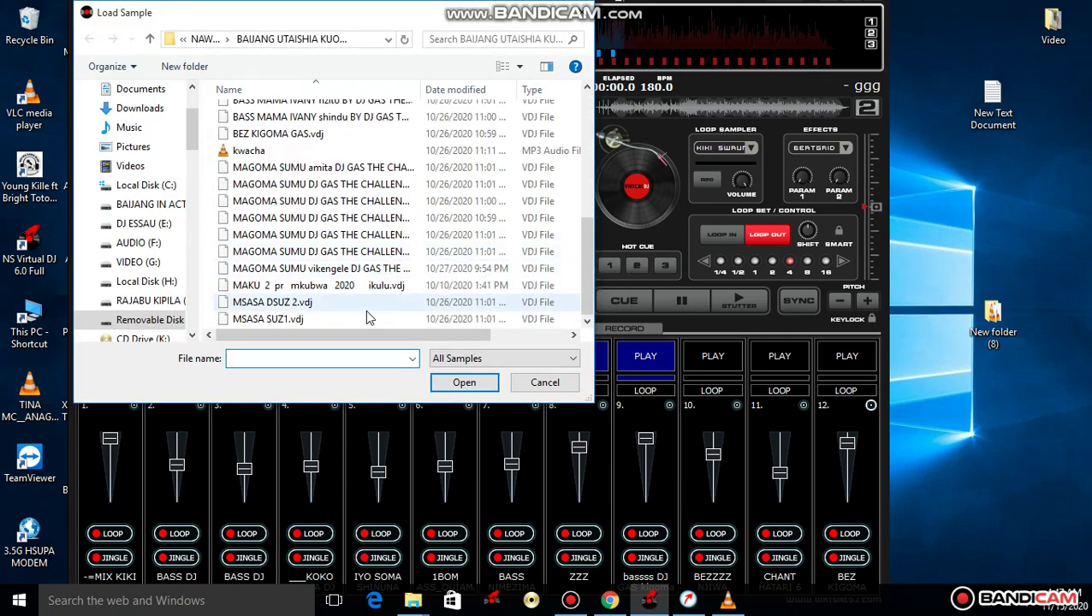
{"action": "double_click", "coordinate": [368, 319]}
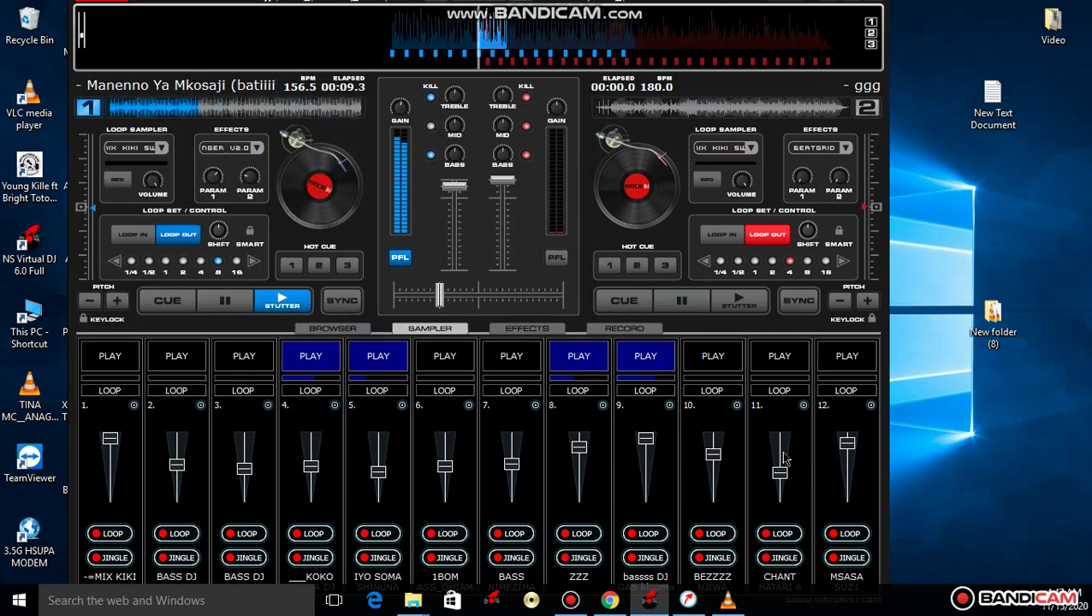
{"action": "left_click_drag", "start_coordinate": [847, 443], "coordinate": [848, 473]}
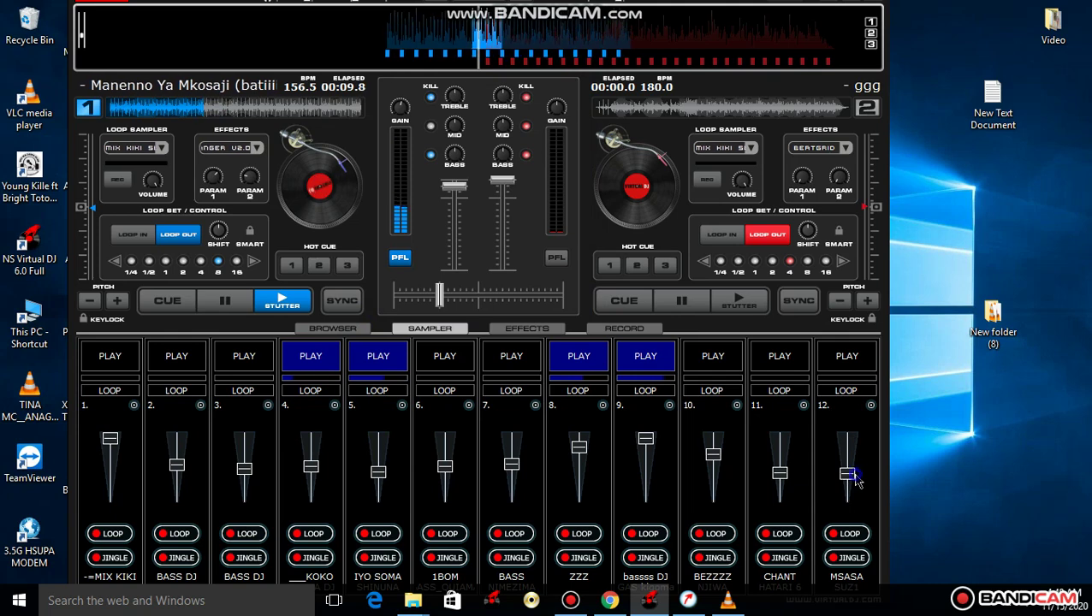
{"action": "left_click", "coordinate": [834, 364]}
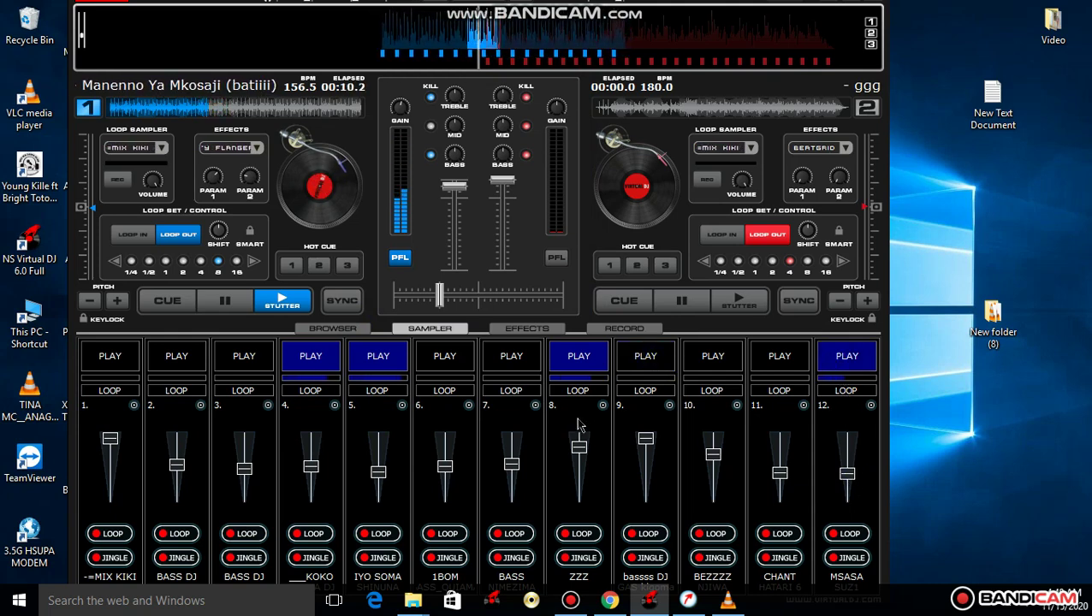
Step: Load MSASA DSUZ 2.vdj into sampler slot 10 and play it
{"action": "left_click", "coordinate": [737, 407]}
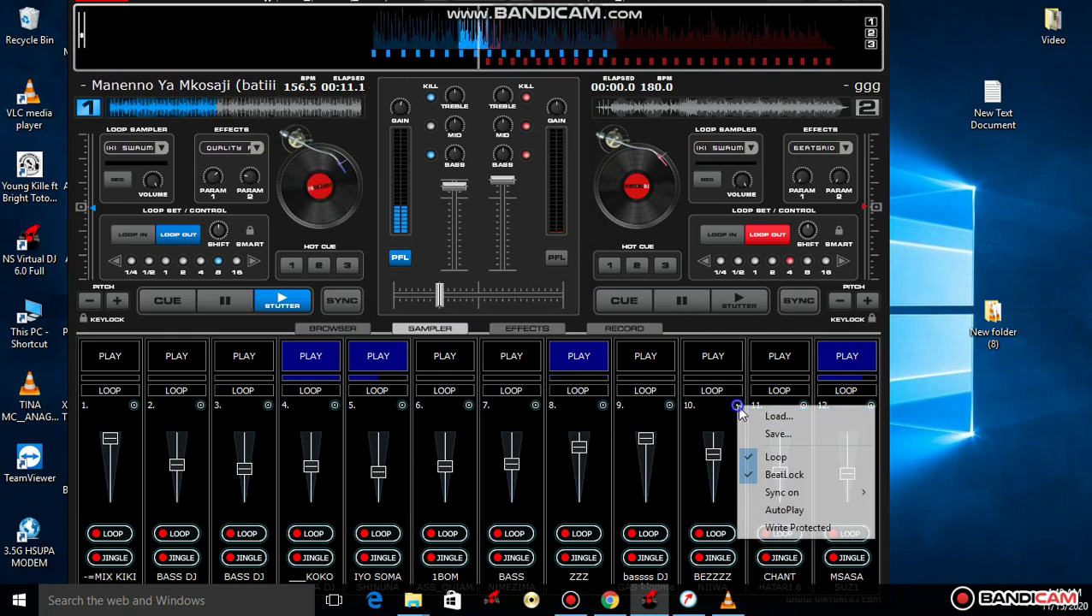
{"action": "left_click", "coordinate": [758, 414]}
{"action": "scroll", "coordinate": [426, 274], "scroll_direction": "down", "scroll_amount": 3}
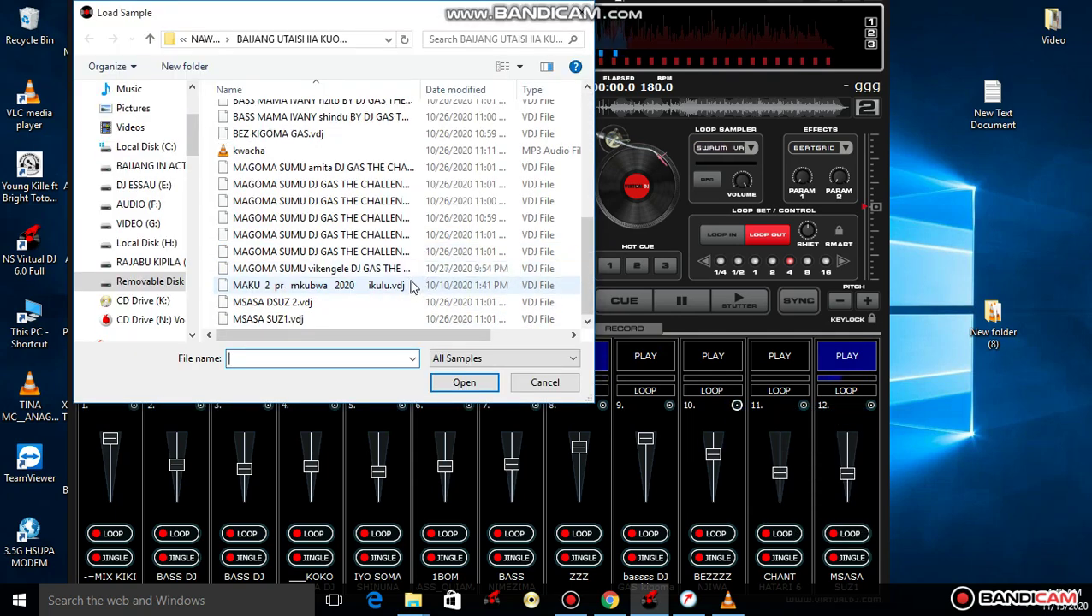
{"action": "double_click", "coordinate": [413, 302]}
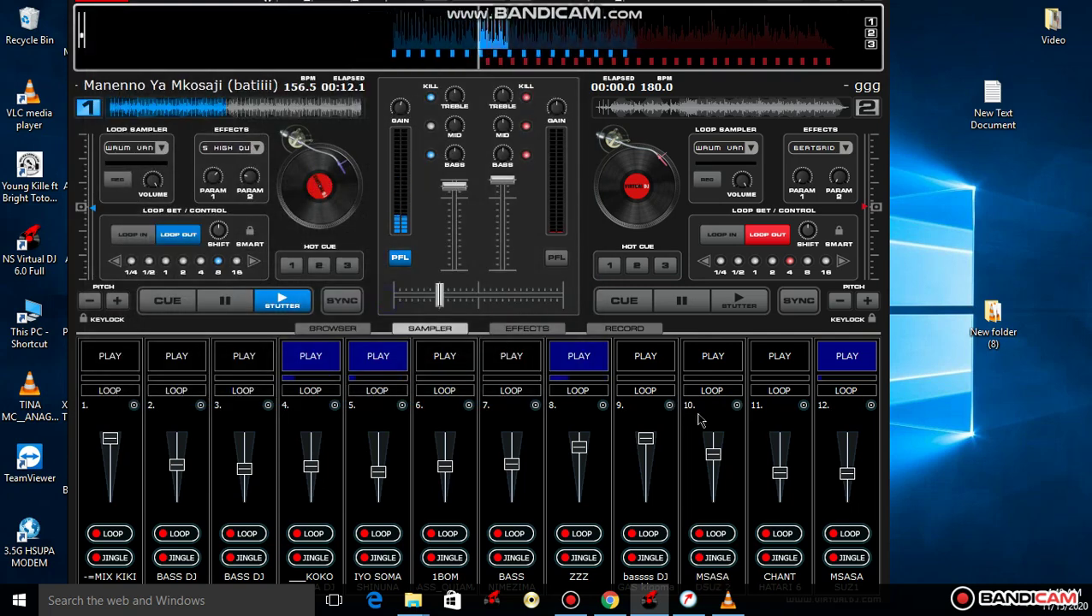
{"action": "left_click", "coordinate": [708, 358]}
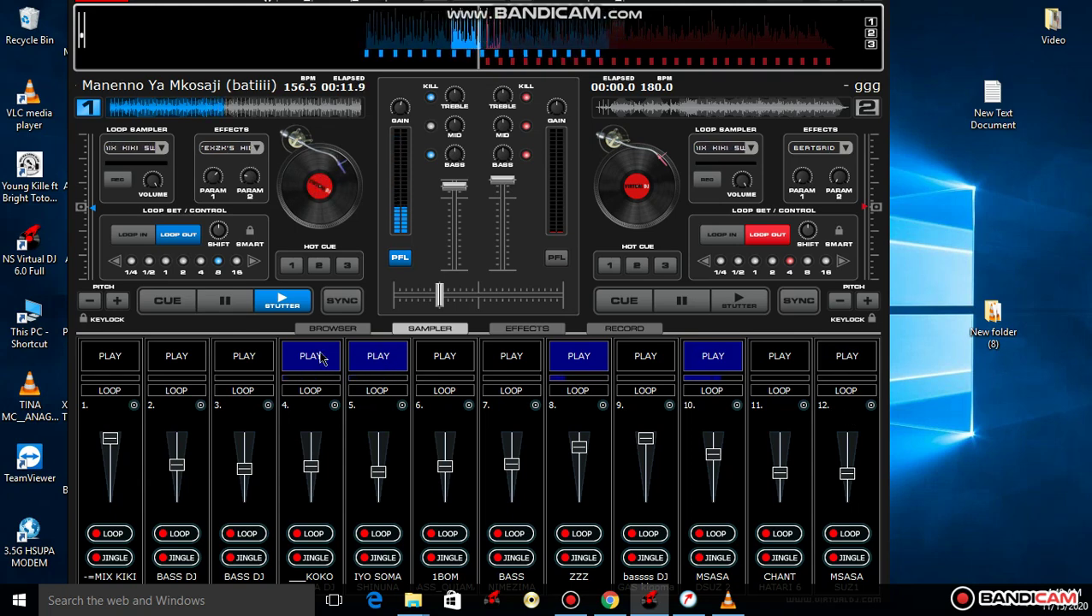
Step: Search the EDDU folder on drive G: for "swau" and load the APEX 1 SWAUMU sample into sampler slot 12
{"action": "left_click", "coordinate": [870, 406]}
{"action": "left_click", "coordinate": [890, 414]}
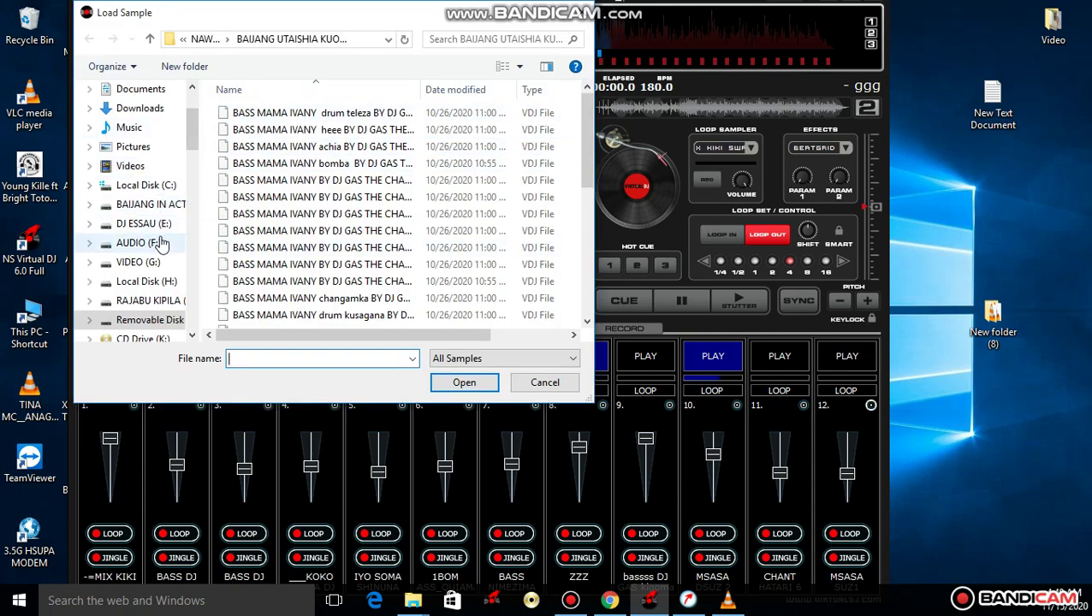
{"action": "left_click", "coordinate": [151, 264]}
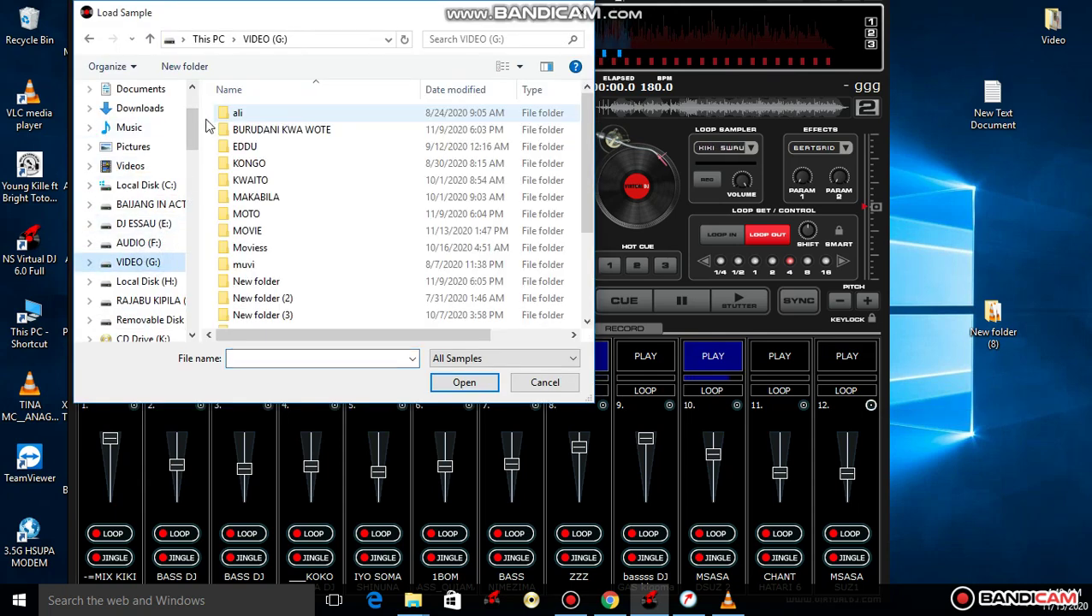
{"action": "double_click", "coordinate": [244, 147]}
{"action": "left_click", "coordinate": [431, 38]}
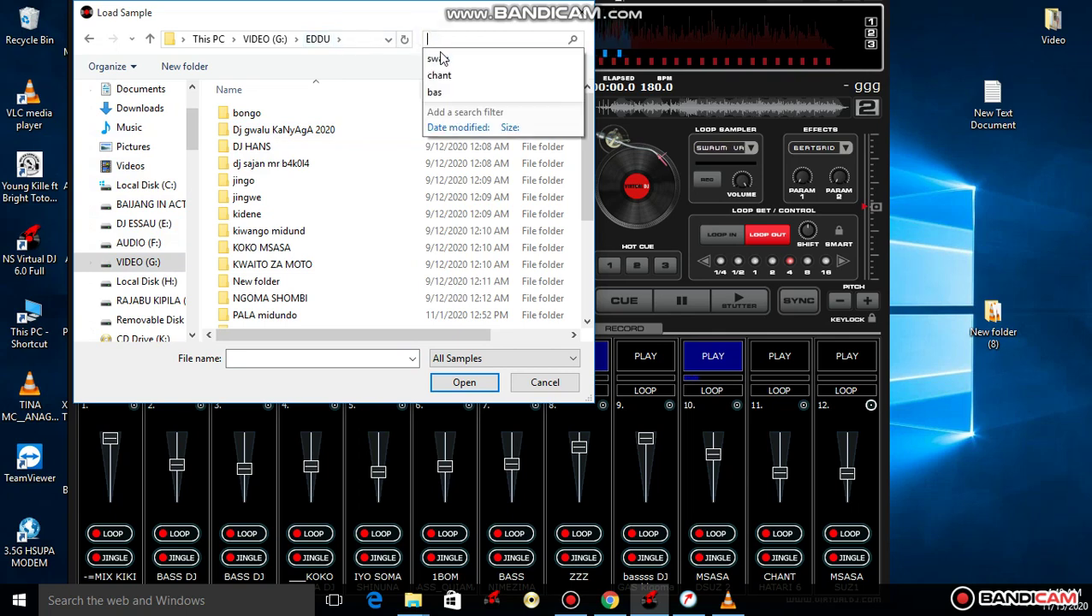
{"action": "type", "text": "swau"}
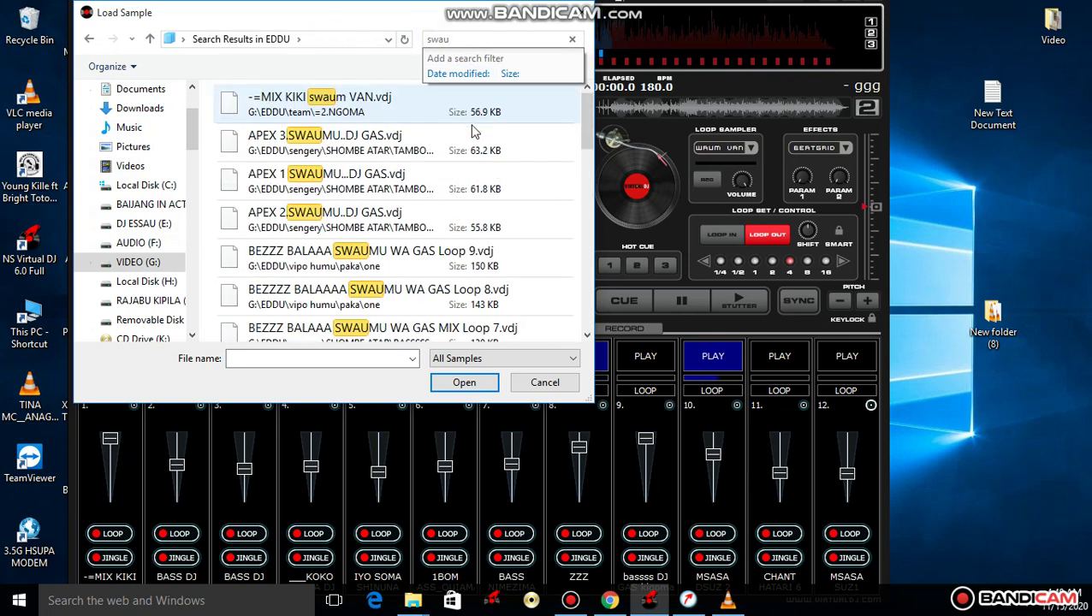
{"action": "double_click", "coordinate": [416, 139]}
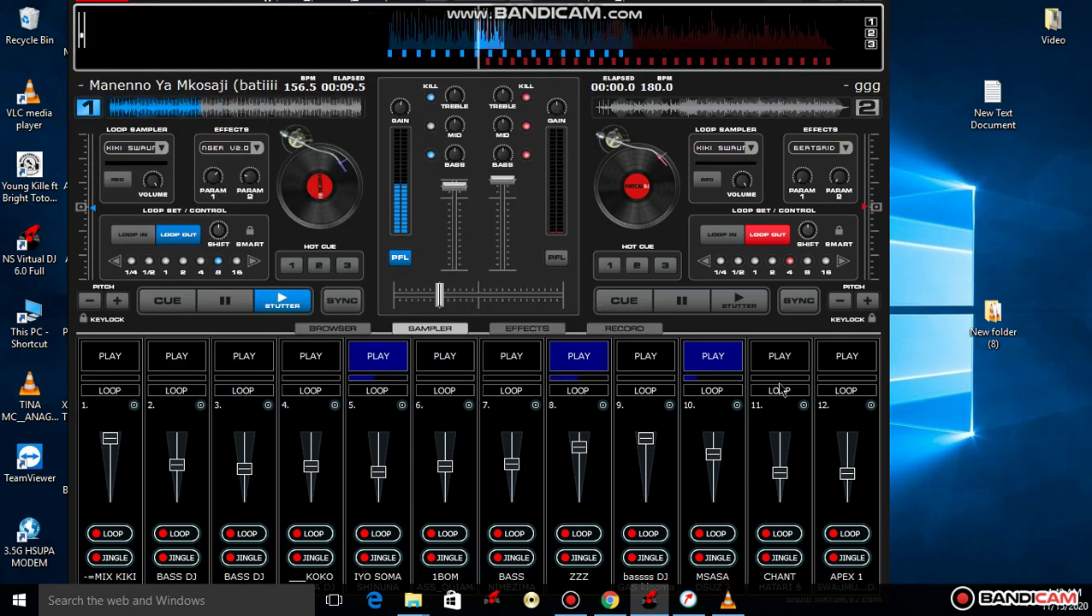
Step: Play the APEX 1 sample in slot 12 in place of slot 10, and raise slot 12's volume
{"action": "left_click", "coordinate": [823, 358]}
{"action": "left_click", "coordinate": [715, 367]}
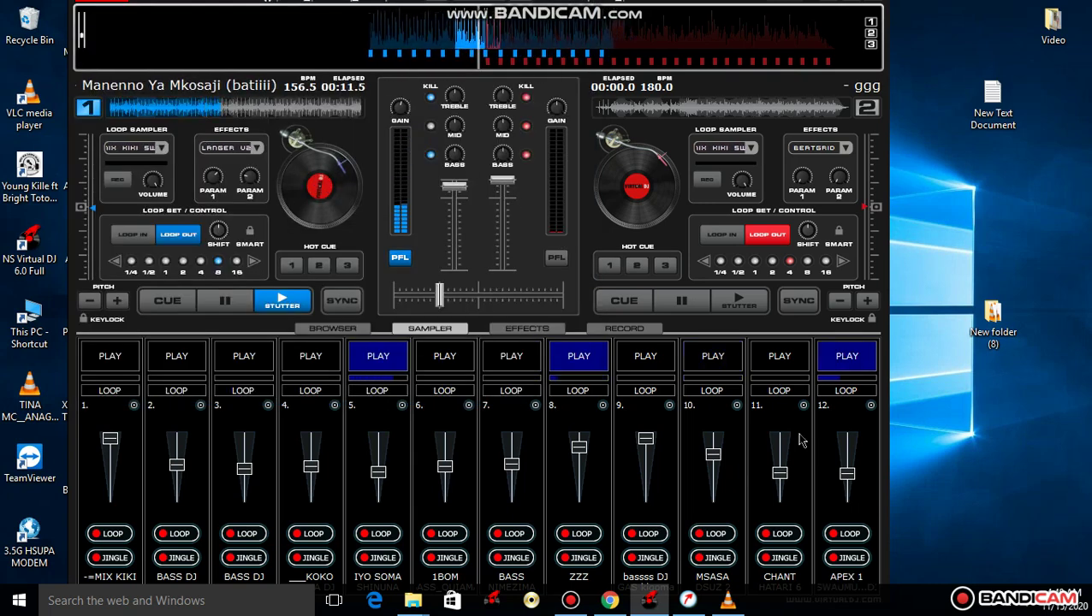
{"action": "left_click_drag", "start_coordinate": [845, 471], "coordinate": [846, 451]}
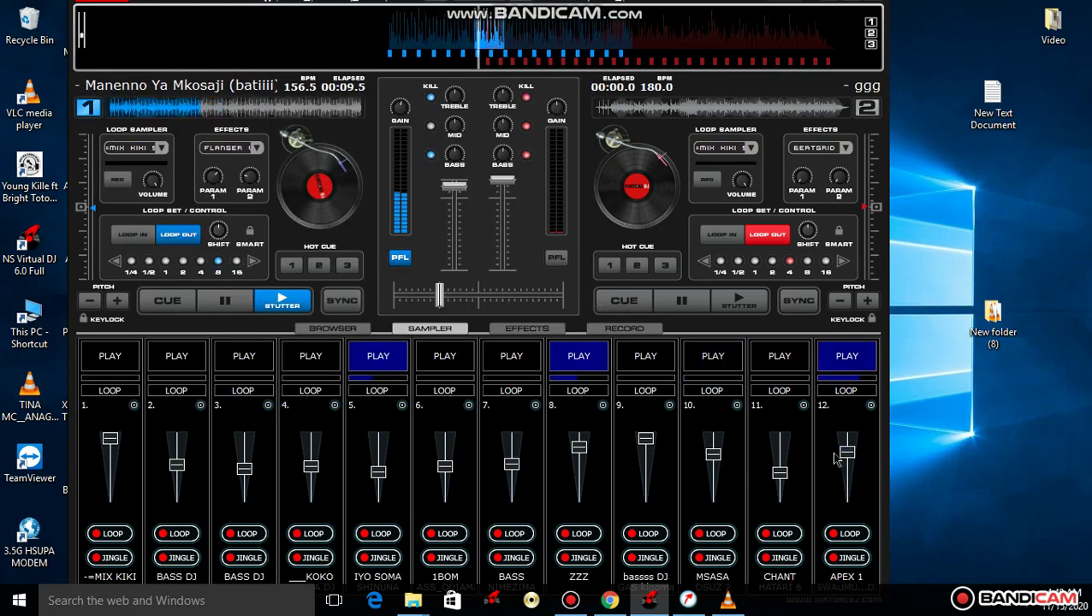
Step: Add the samples in slots 11, 4 and 9 to the mix and kill deck 1's mid frequencies
{"action": "left_click", "coordinate": [767, 363]}
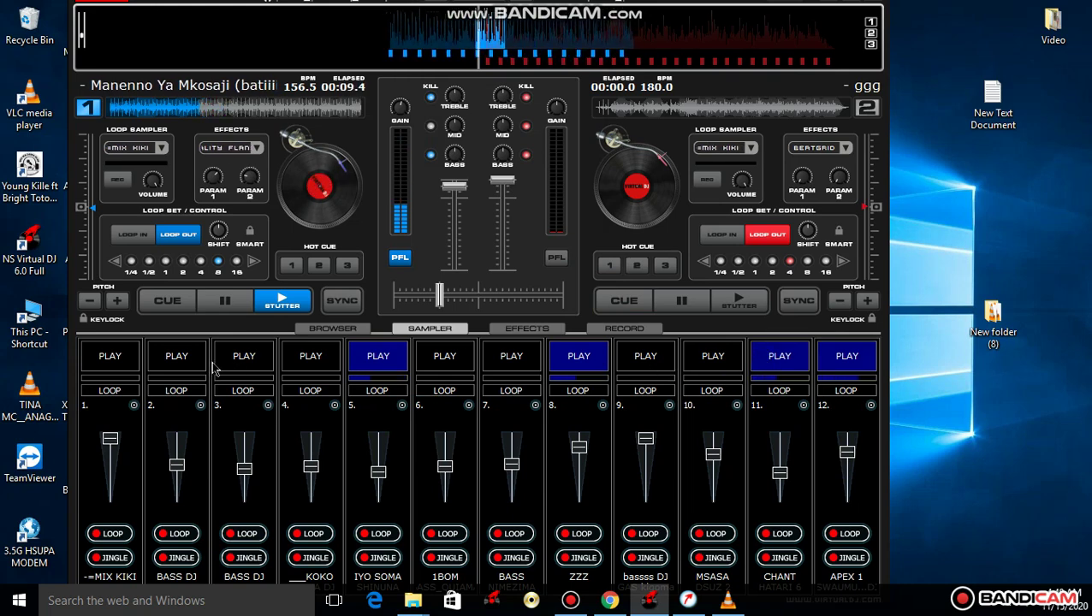
{"action": "left_click", "coordinate": [301, 353]}
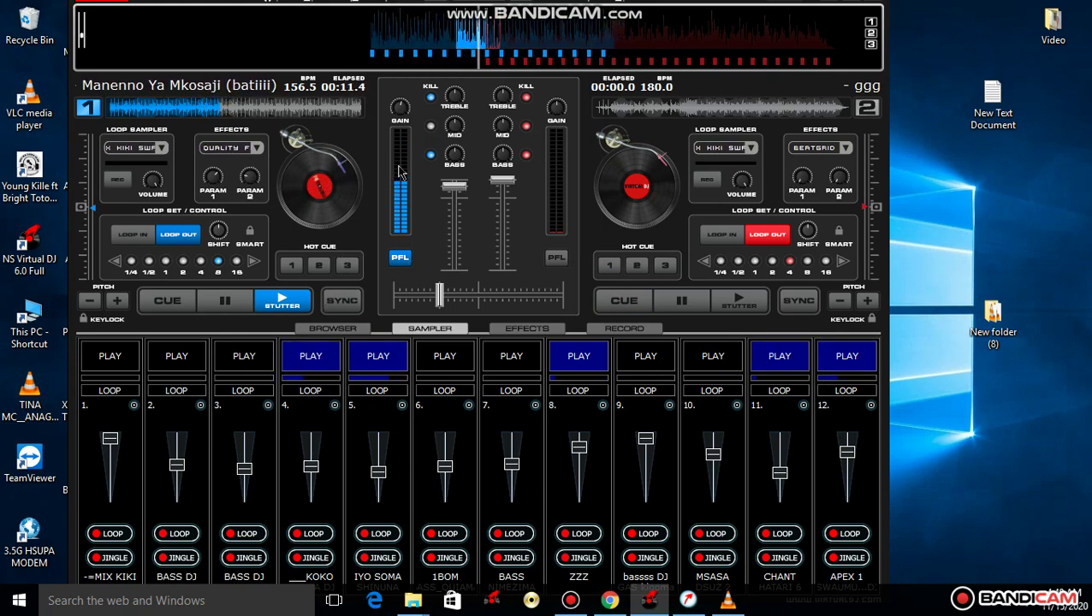
{"action": "left_click", "coordinate": [430, 126]}
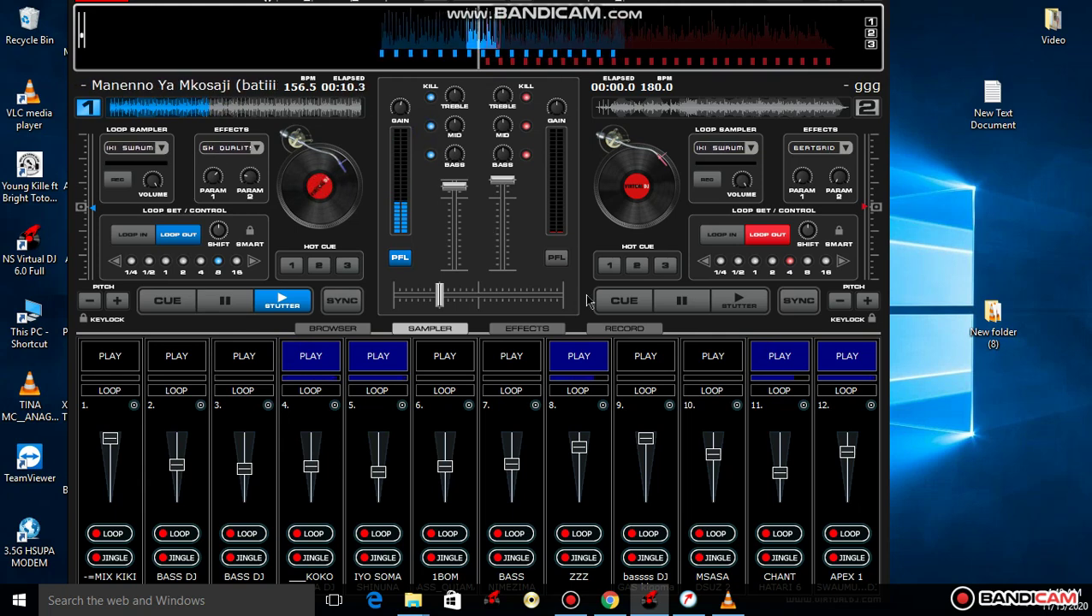
{"action": "left_click", "coordinate": [643, 359]}
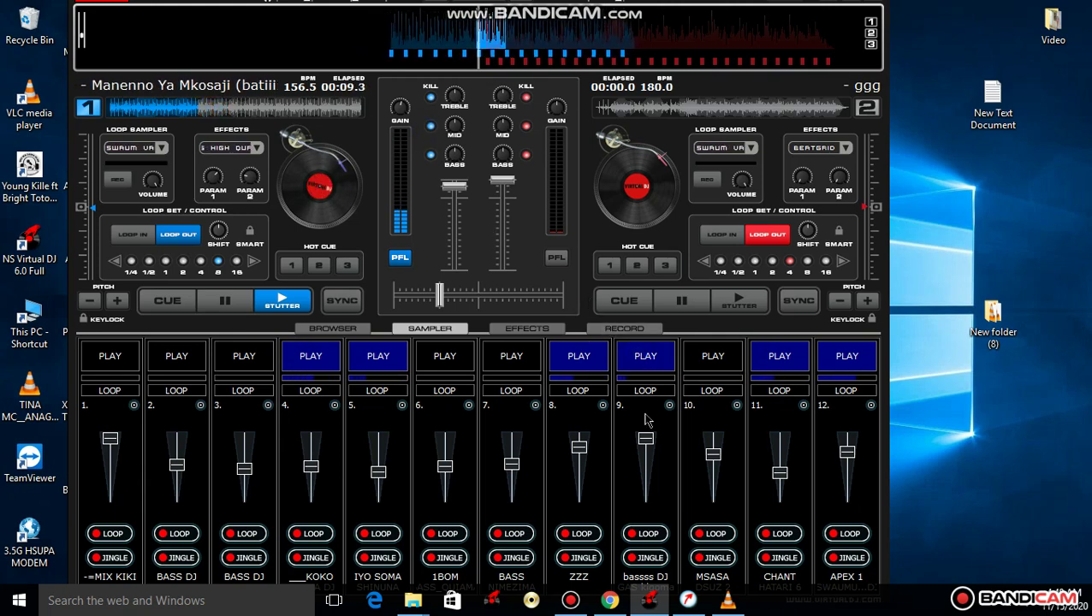
Step: Dip and restore slot 9's volume before stopping its sample, and play the 1BOM sample in slot 6 briefly
{"action": "scroll", "coordinate": [646, 415], "scroll_direction": "down", "scroll_amount": 2}
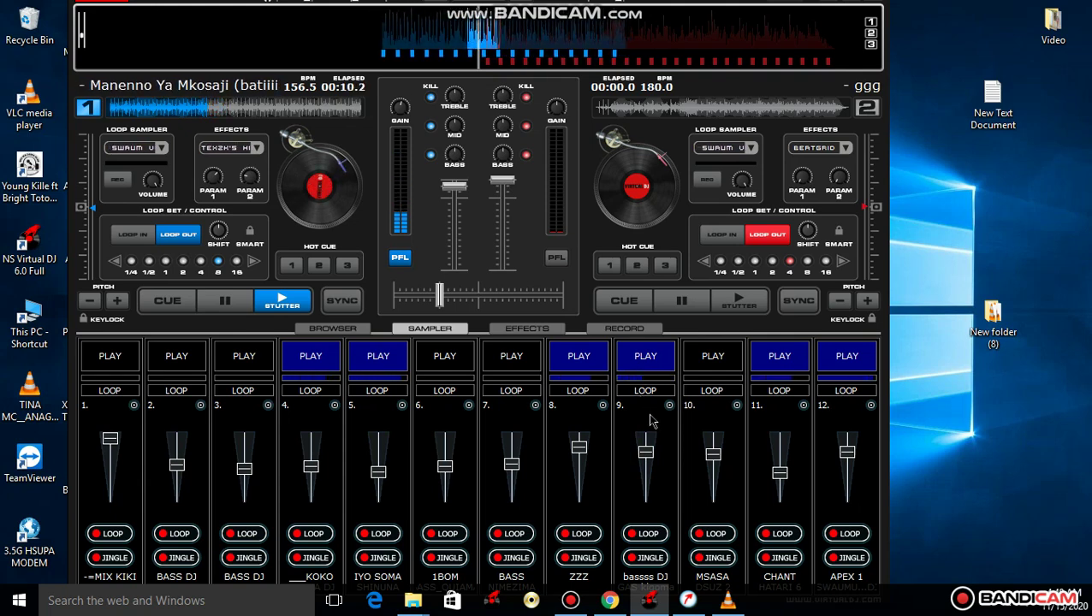
{"action": "scroll", "coordinate": [649, 440], "scroll_direction": "up", "scroll_amount": 2}
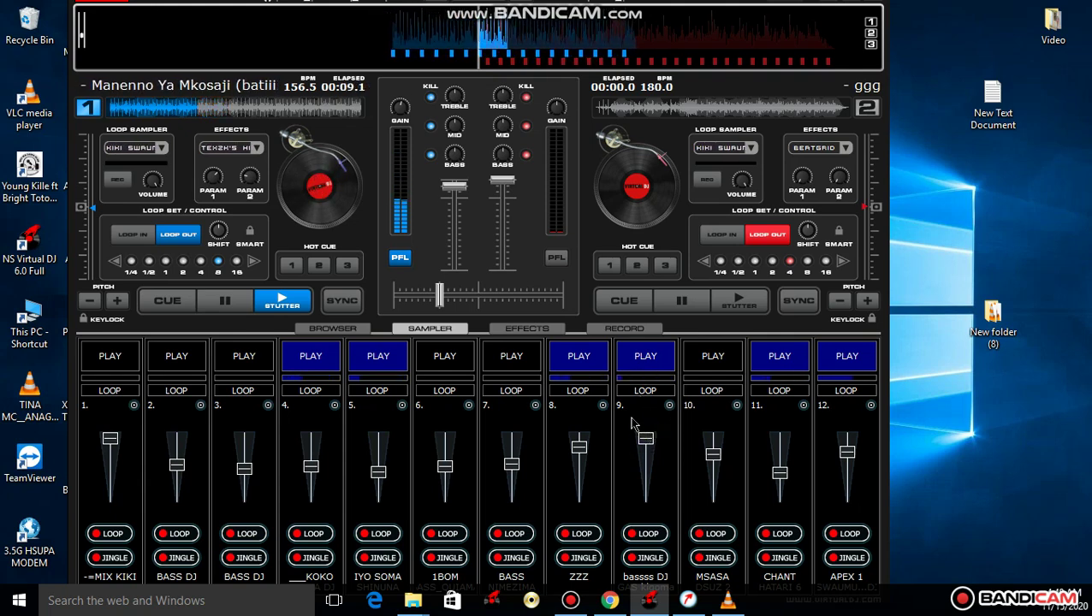
{"action": "left_click", "coordinate": [639, 368]}
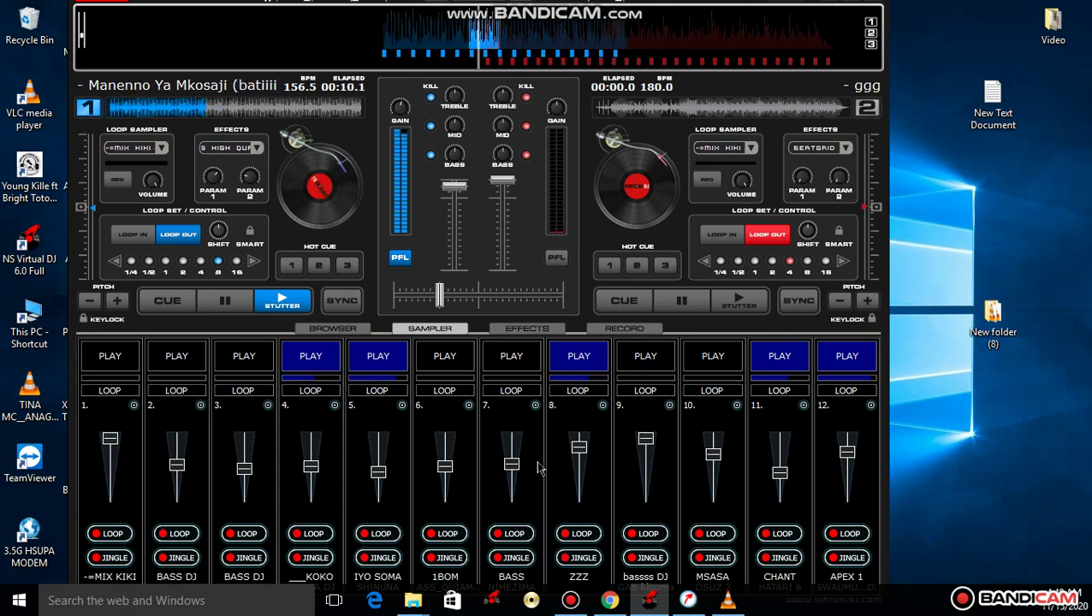
{"action": "left_click", "coordinate": [459, 364]}
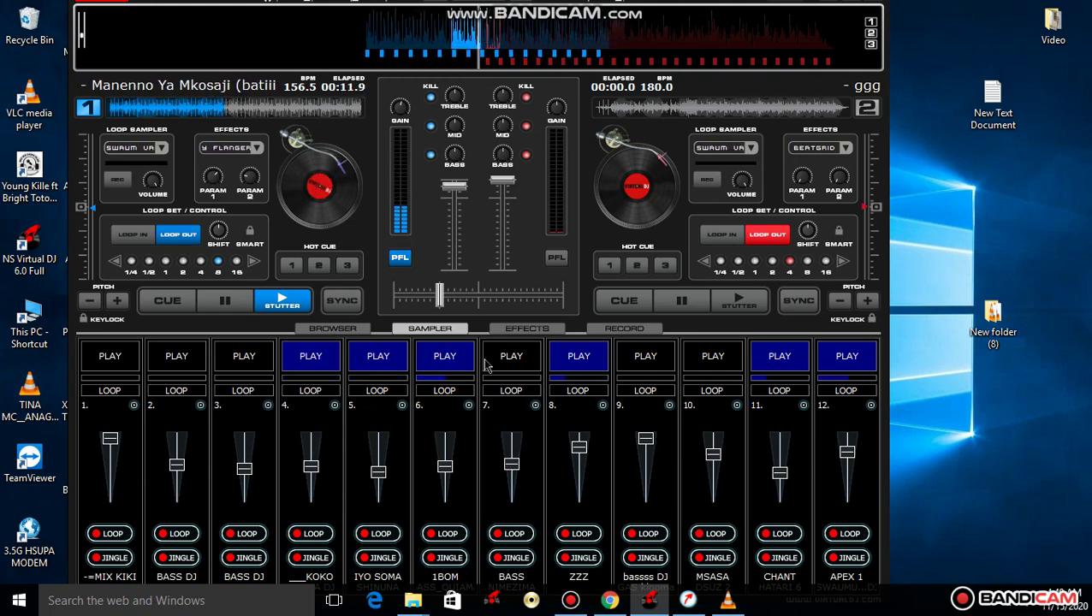
{"action": "left_click", "coordinate": [438, 359]}
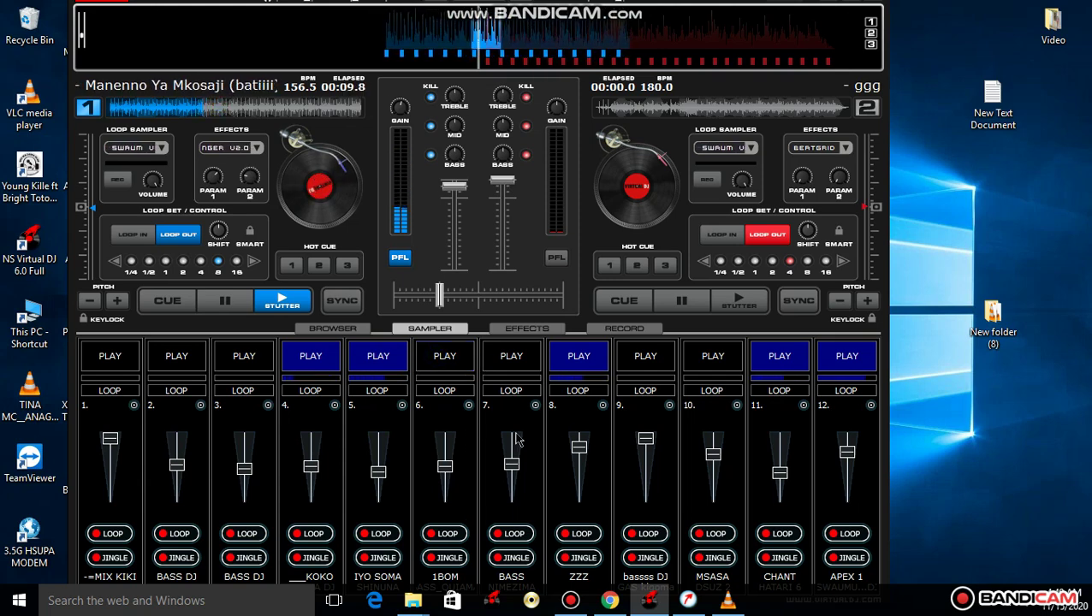
Step: Play slot 10's MSASA sample briefly while cutting and restarting the samples in slots 4 and 5
{"action": "left_click", "coordinate": [684, 367]}
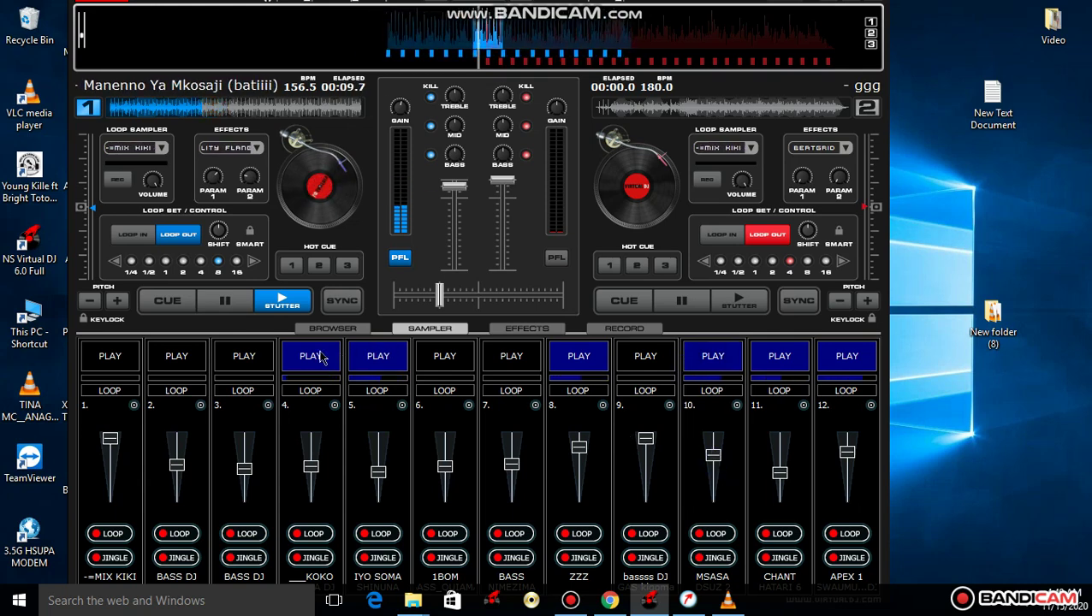
{"action": "left_click", "coordinate": [383, 364]}
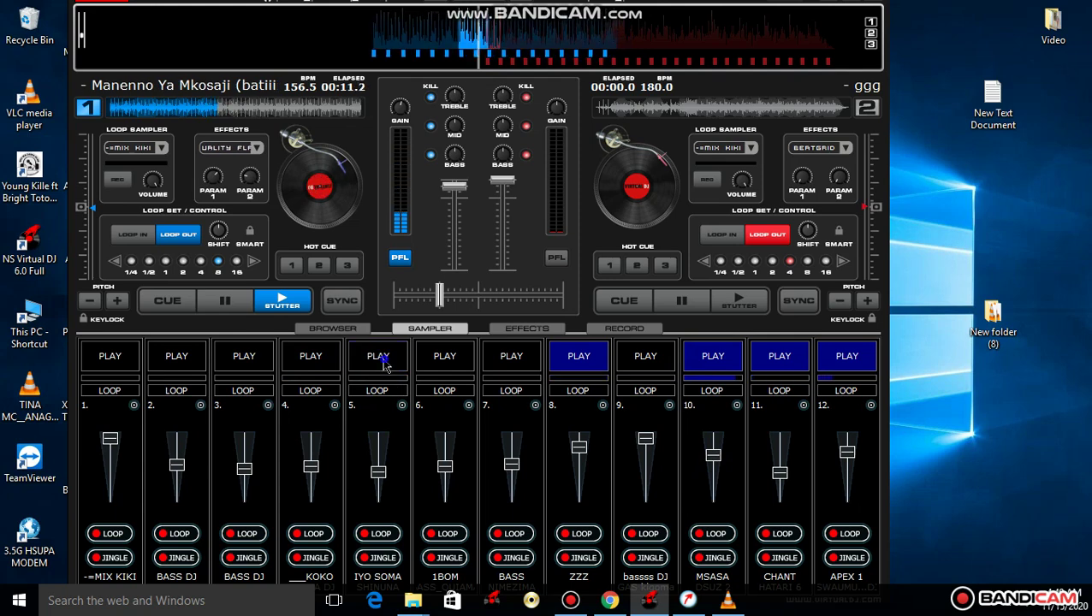
{"action": "left_click", "coordinate": [336, 361]}
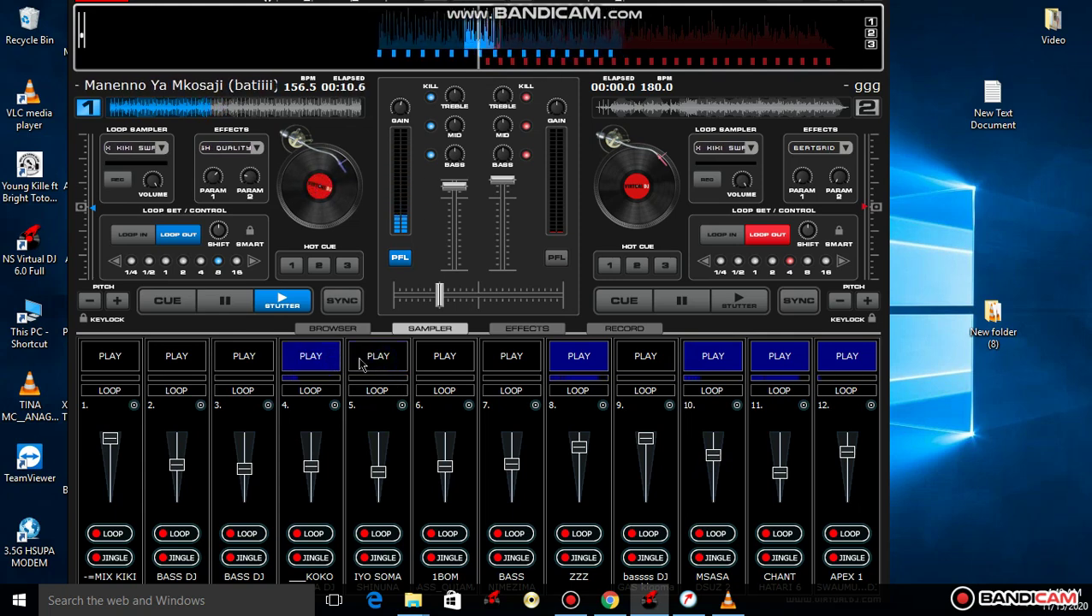
{"action": "left_click", "coordinate": [360, 365]}
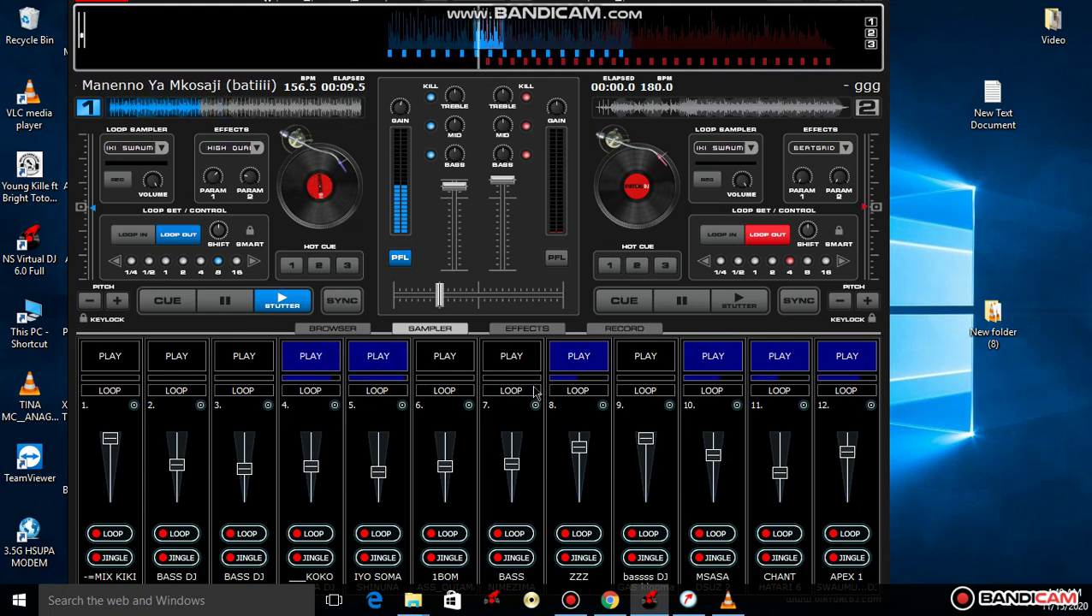
{"action": "left_click", "coordinate": [692, 361]}
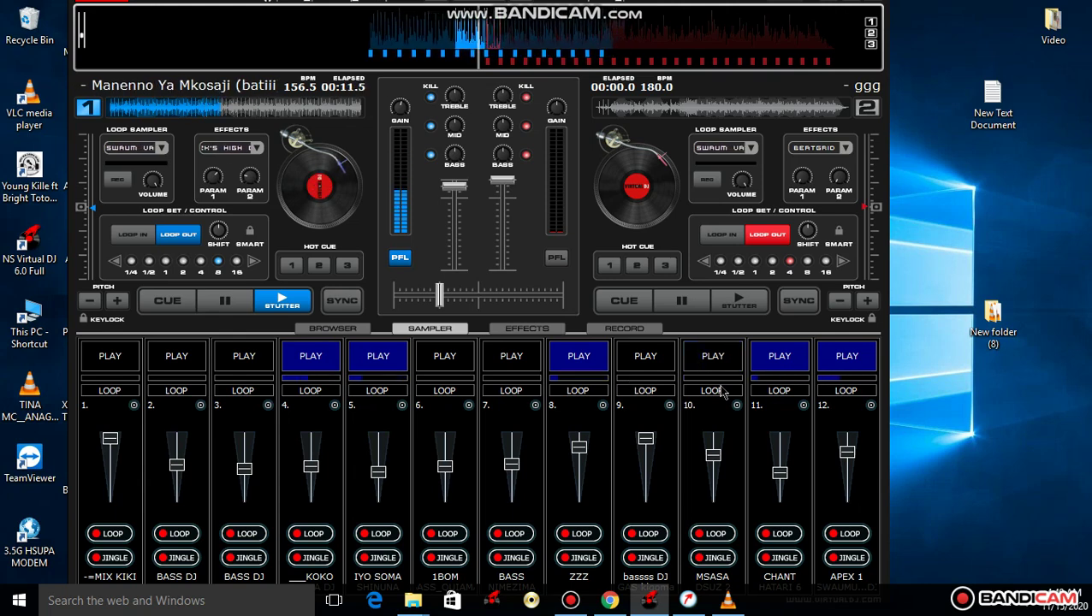
Step: Load BASE KIWANGOOO DJ GAS 2020 SWAUMU.vdj from the "swau" search results into sampler slot 10
{"action": "left_click", "coordinate": [737, 406]}
{"action": "left_click", "coordinate": [753, 420]}
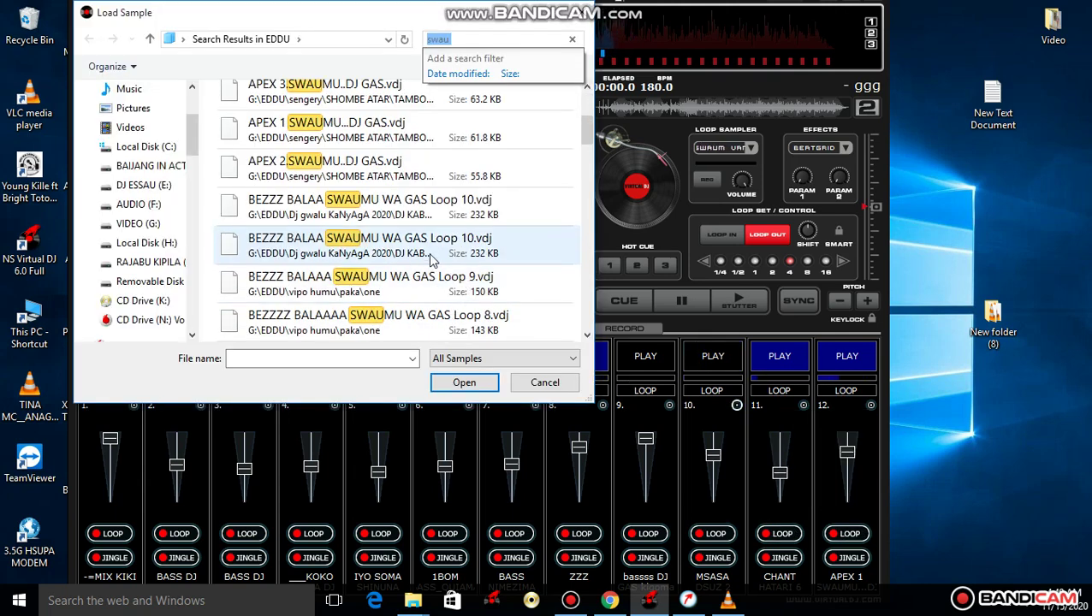
{"action": "left_click", "coordinate": [390, 246]}
{"action": "scroll", "coordinate": [390, 250], "scroll_direction": "down", "scroll_amount": 3}
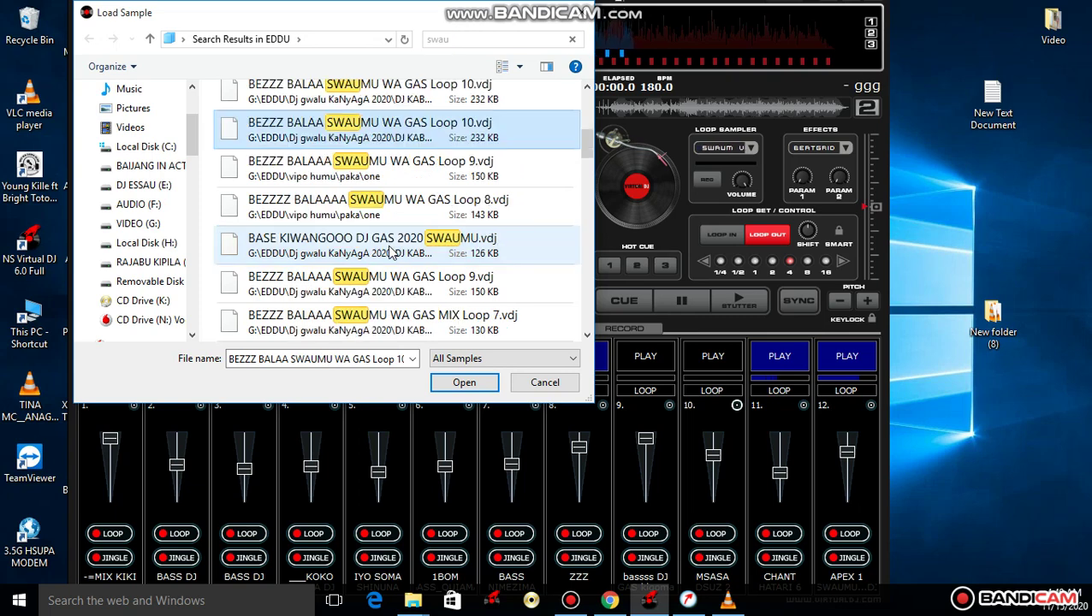
{"action": "scroll", "coordinate": [390, 250], "scroll_direction": "down", "scroll_amount": 3}
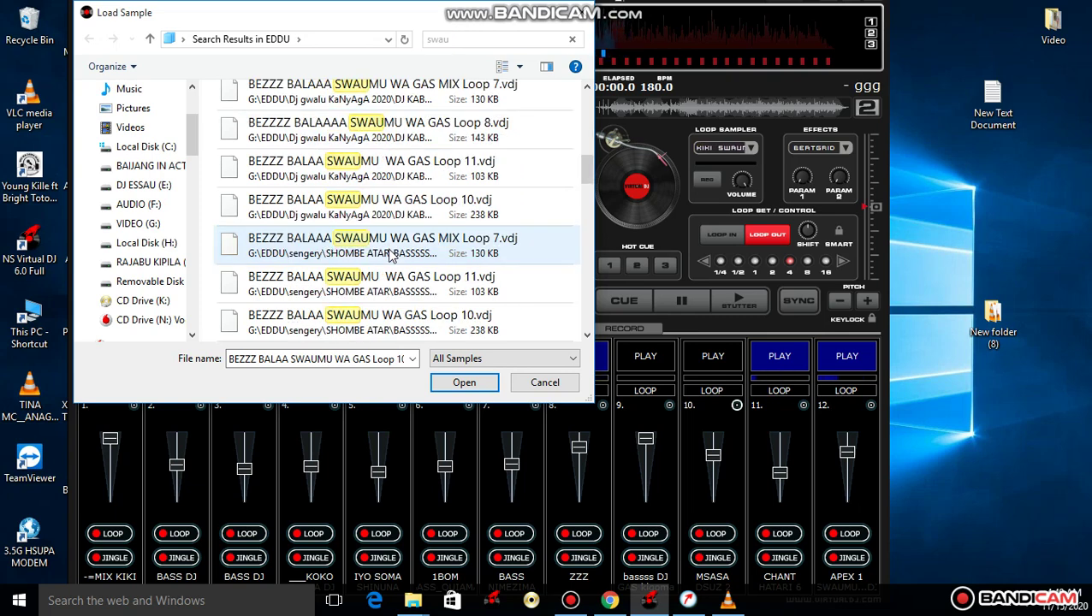
{"action": "scroll", "coordinate": [390, 255], "scroll_direction": "down", "scroll_amount": 1}
{"action": "double_click", "coordinate": [387, 248]}
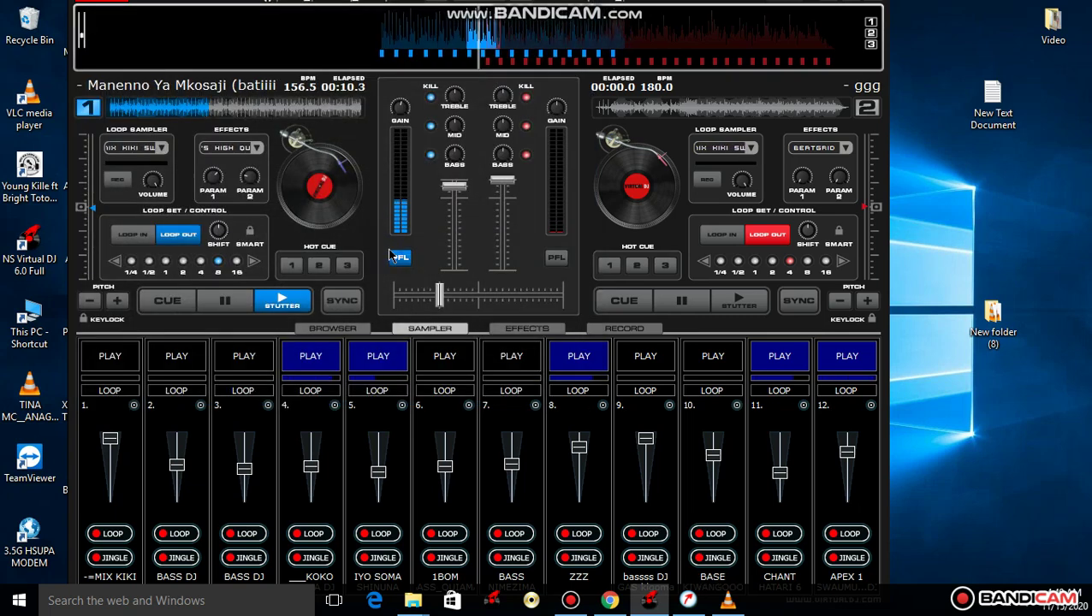
Step: Play slot 10's BASE sample at a lower volume and stop the samples in slots 12 and 11
{"action": "left_click", "coordinate": [697, 352]}
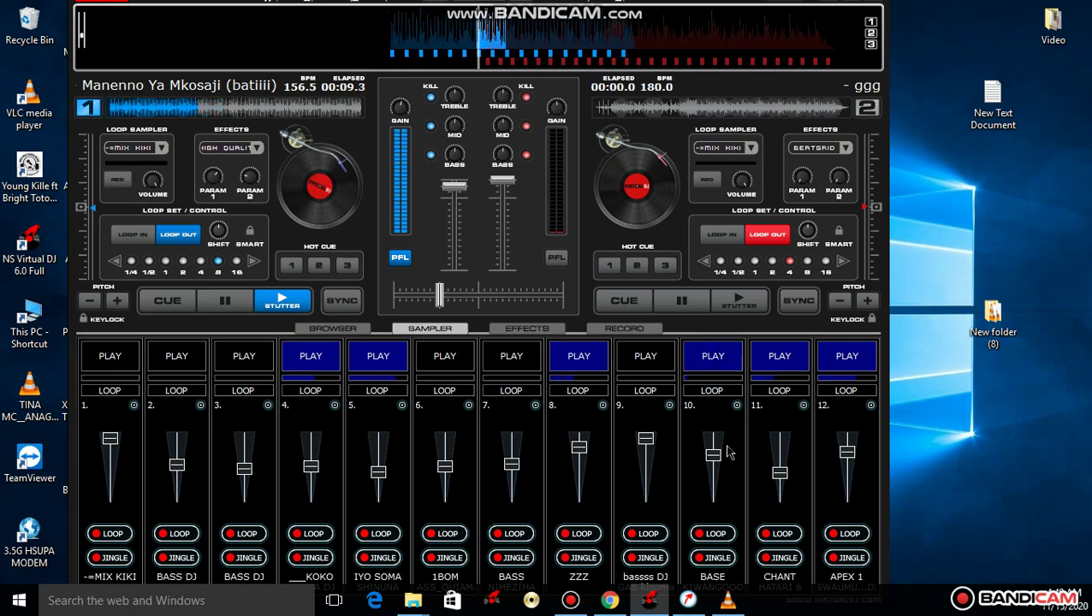
{"action": "left_click_drag", "start_coordinate": [723, 459], "coordinate": [723, 475]}
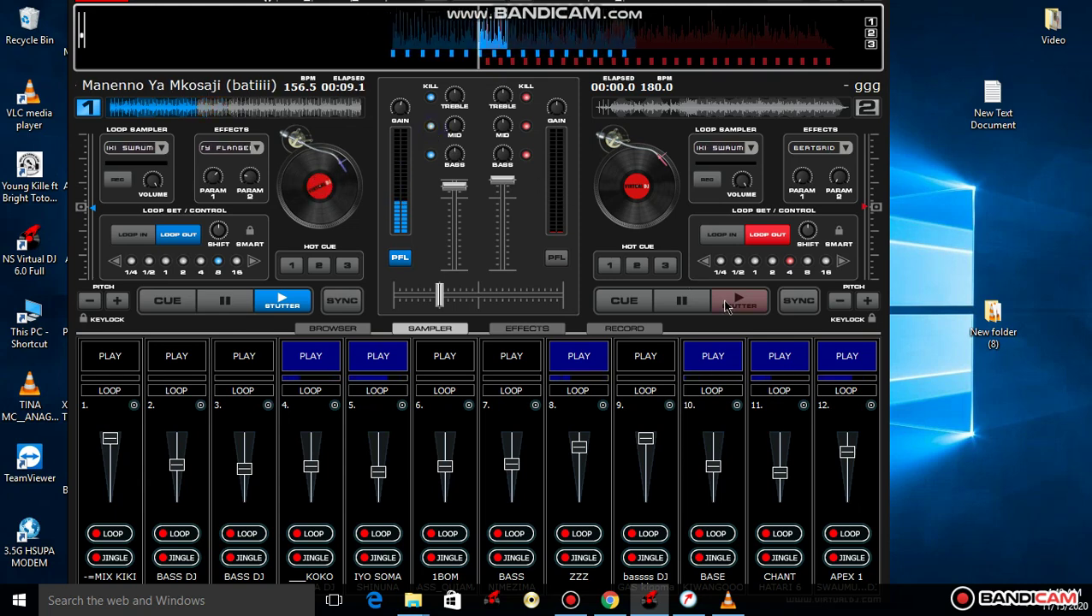
{"action": "left_click", "coordinate": [851, 351]}
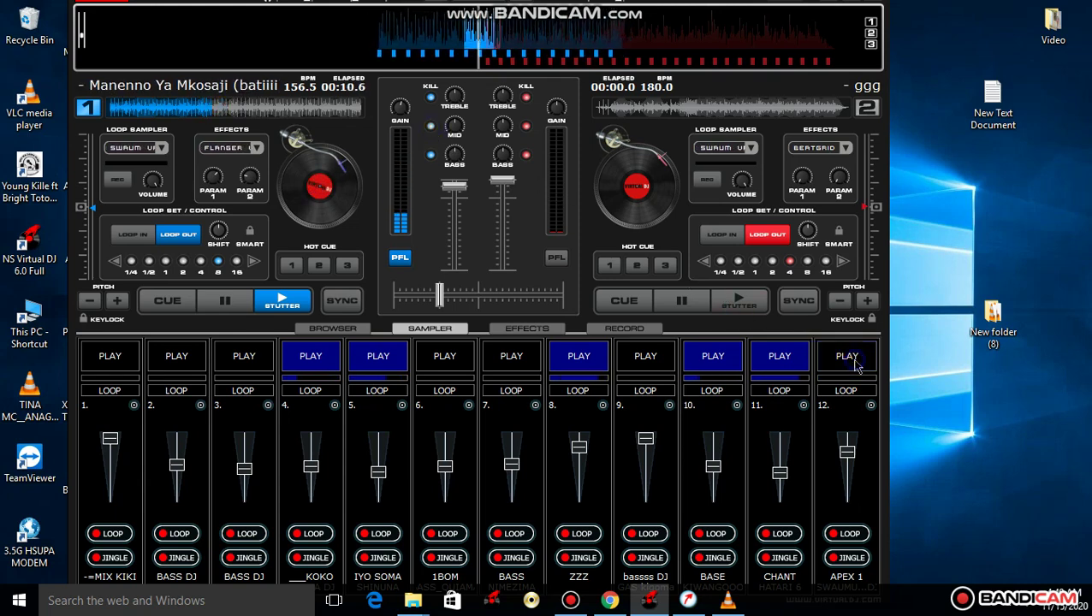
{"action": "left_click", "coordinate": [797, 365]}
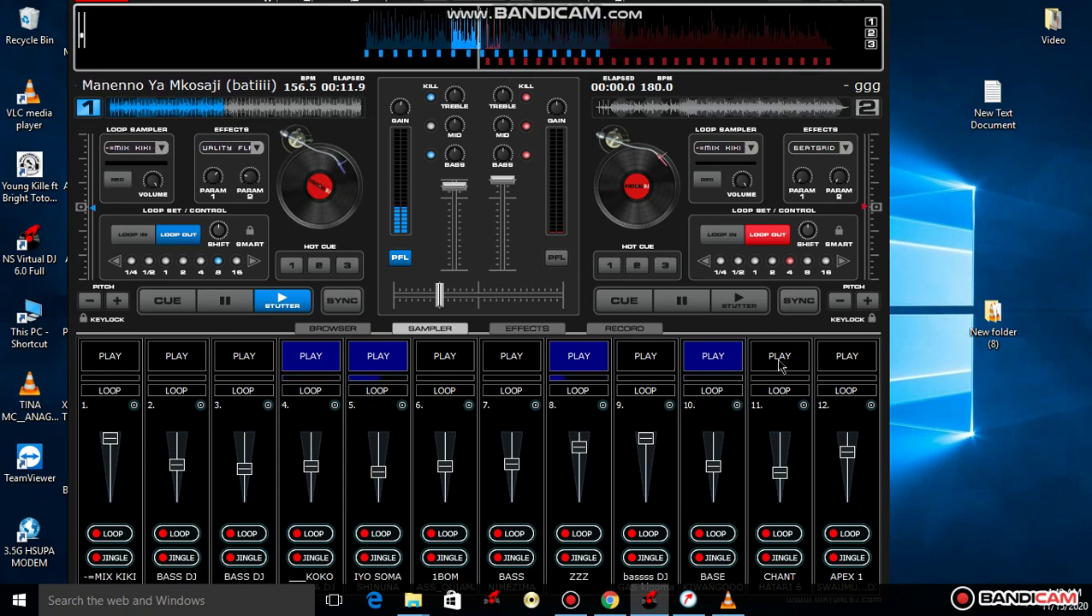
Step: Bring in slot 9's sample briefly and swap slot 10's sample for the BASS DJ sample in slot 2
{"action": "left_click", "coordinate": [646, 360]}
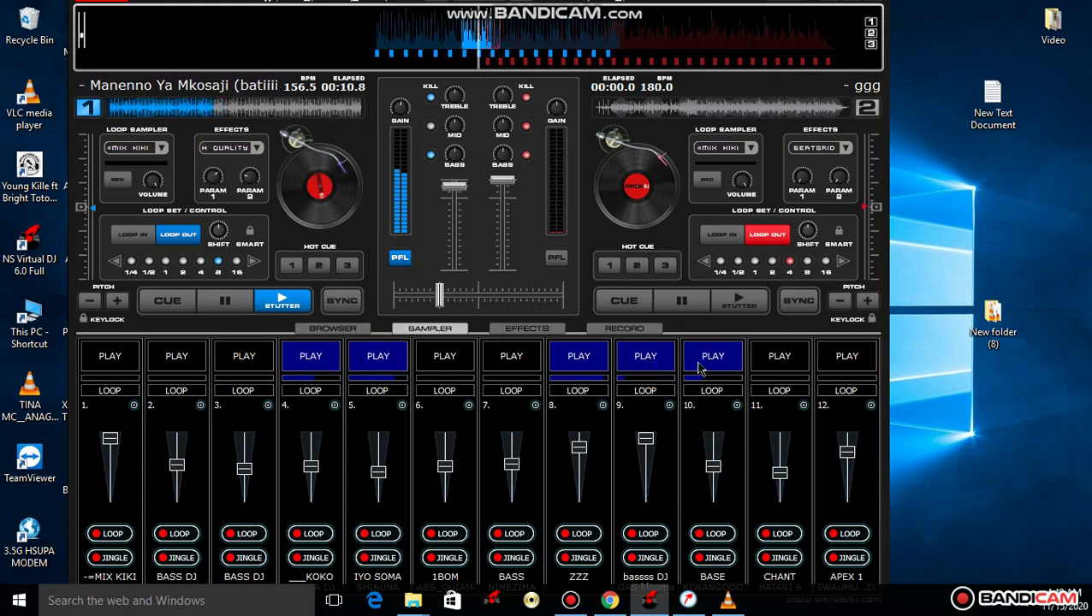
{"action": "left_click", "coordinate": [178, 358]}
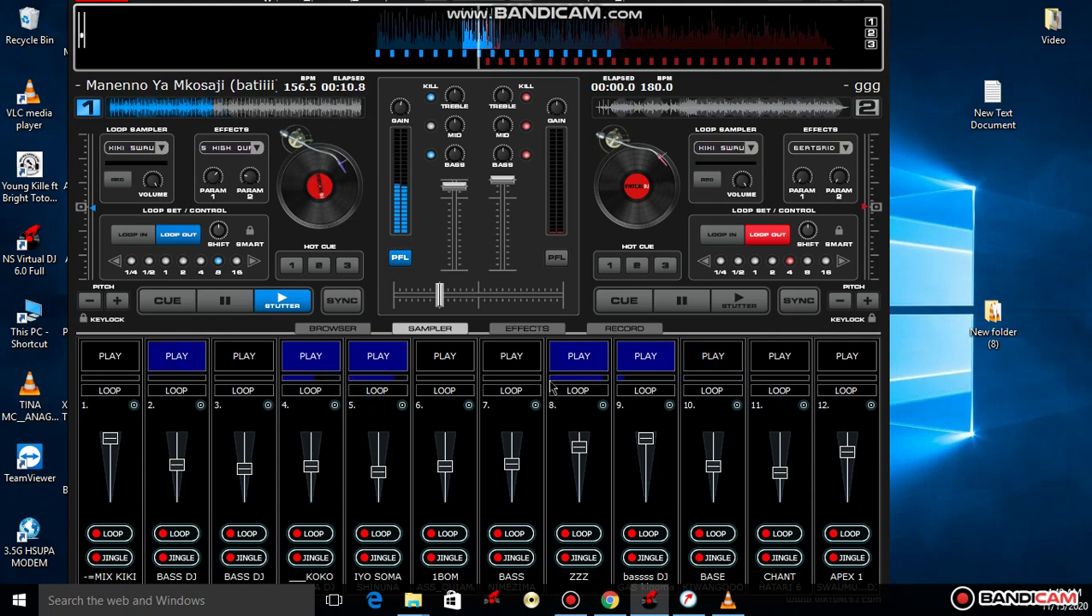
{"action": "left_click", "coordinate": [643, 363]}
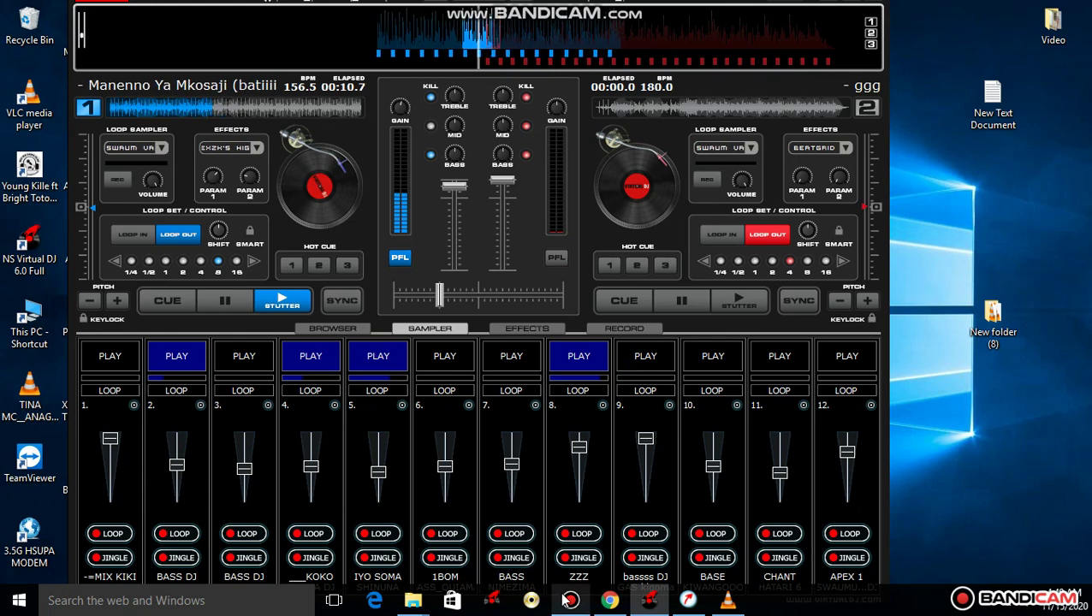
{"action": "mouse_move", "coordinate": [563, 589]}
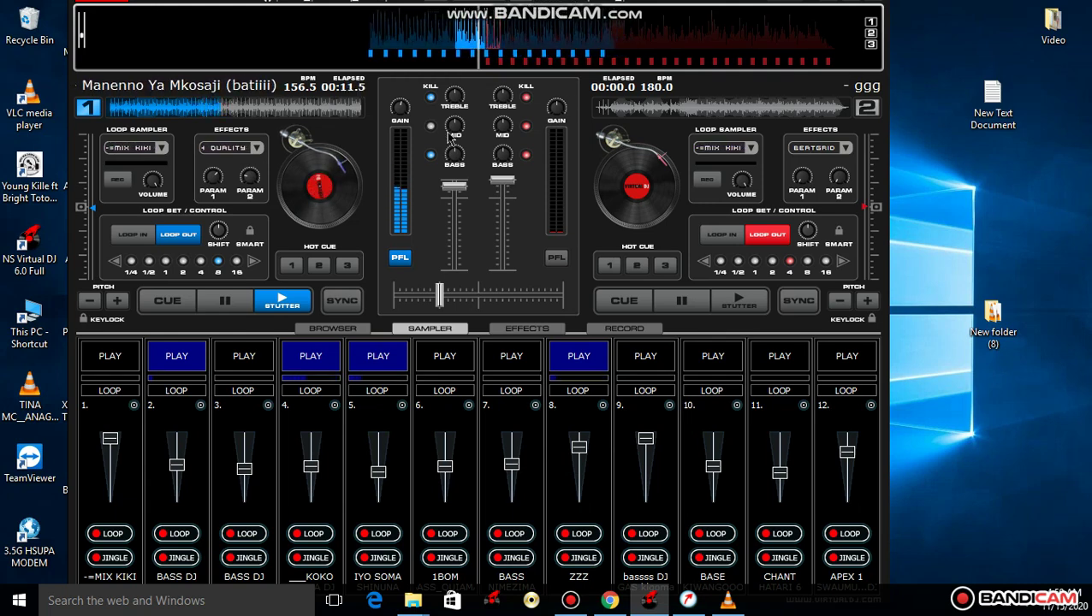
Step: Replace slot 2's sample with slot 1's MIX KIKI sample, and add slot 12's APEX 1 sample at a higher volume
{"action": "left_click", "coordinate": [167, 358]}
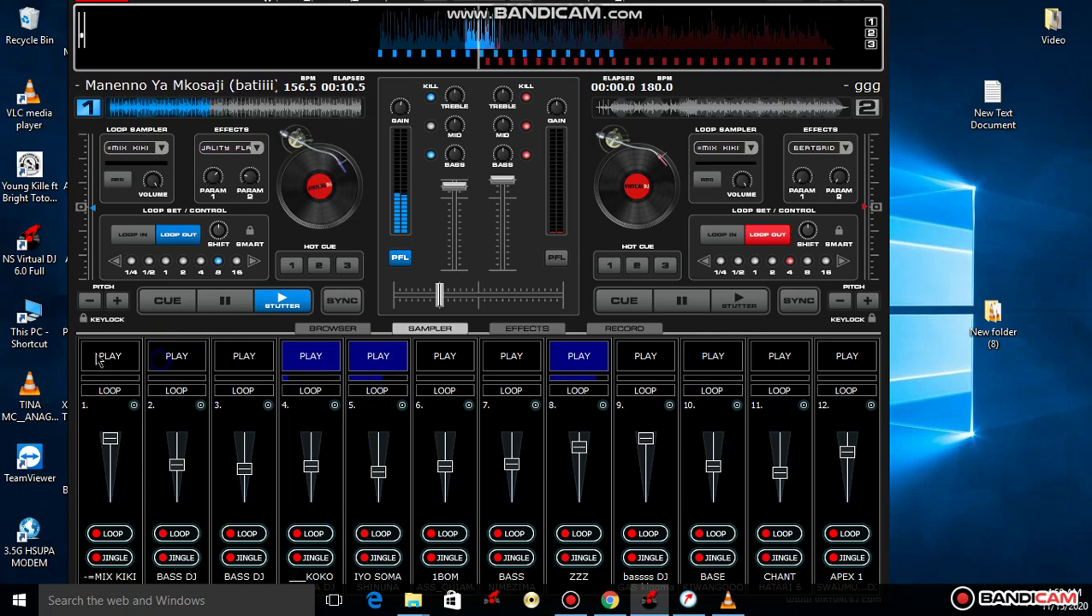
{"action": "left_click", "coordinate": [110, 356]}
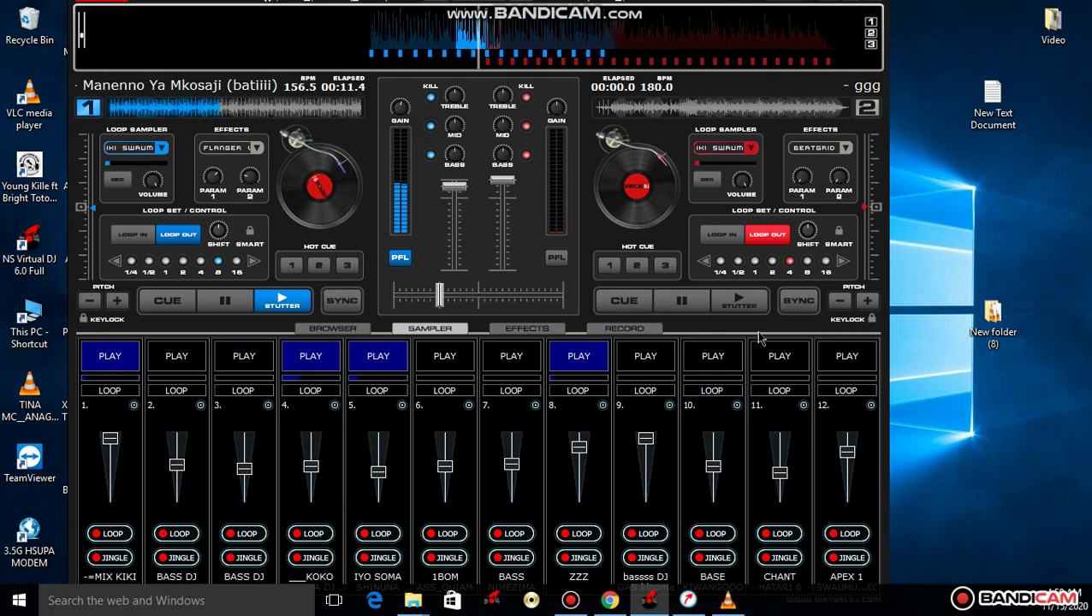
{"action": "left_click", "coordinate": [846, 360]}
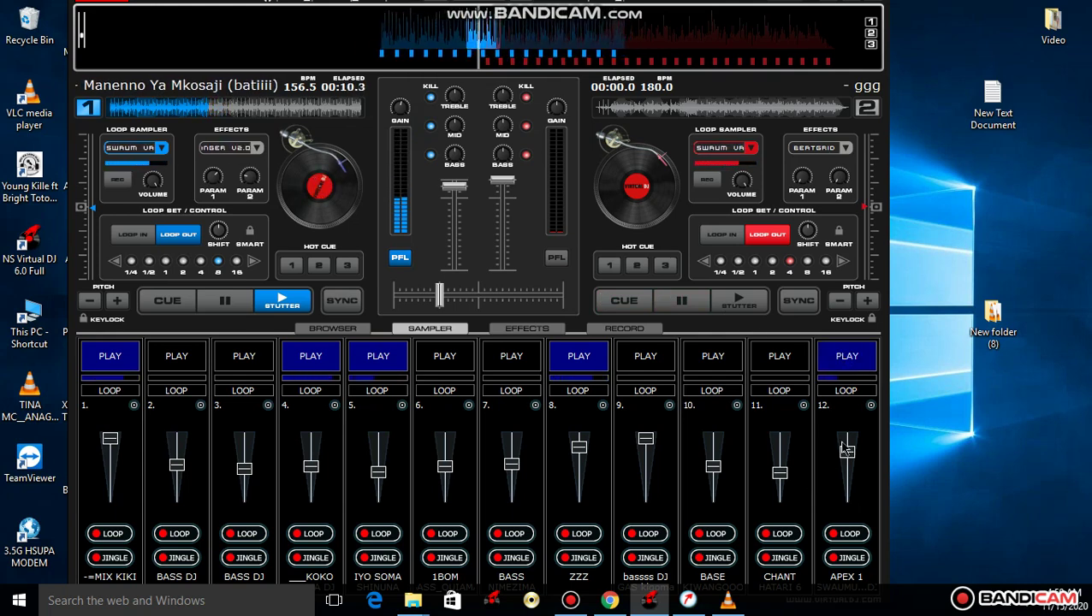
{"action": "left_click_drag", "start_coordinate": [846, 452], "coordinate": [847, 438]}
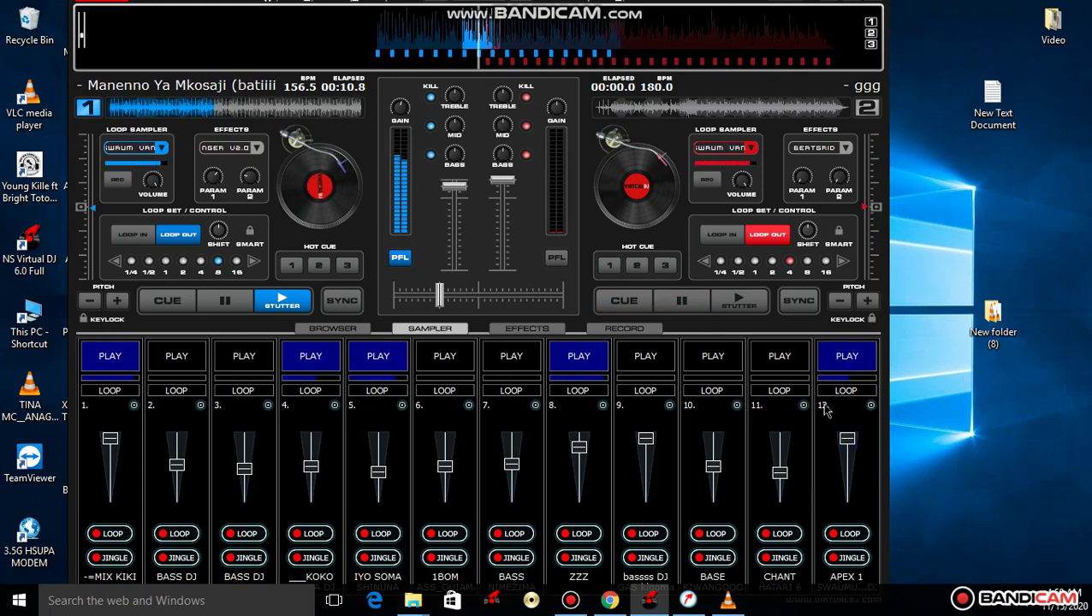
Step: Add the samples in slots 11 and 10 to the mix and raise slot 11's volume
{"action": "left_click", "coordinate": [784, 360]}
{"action": "left_click_drag", "start_coordinate": [779, 473], "coordinate": [779, 456]}
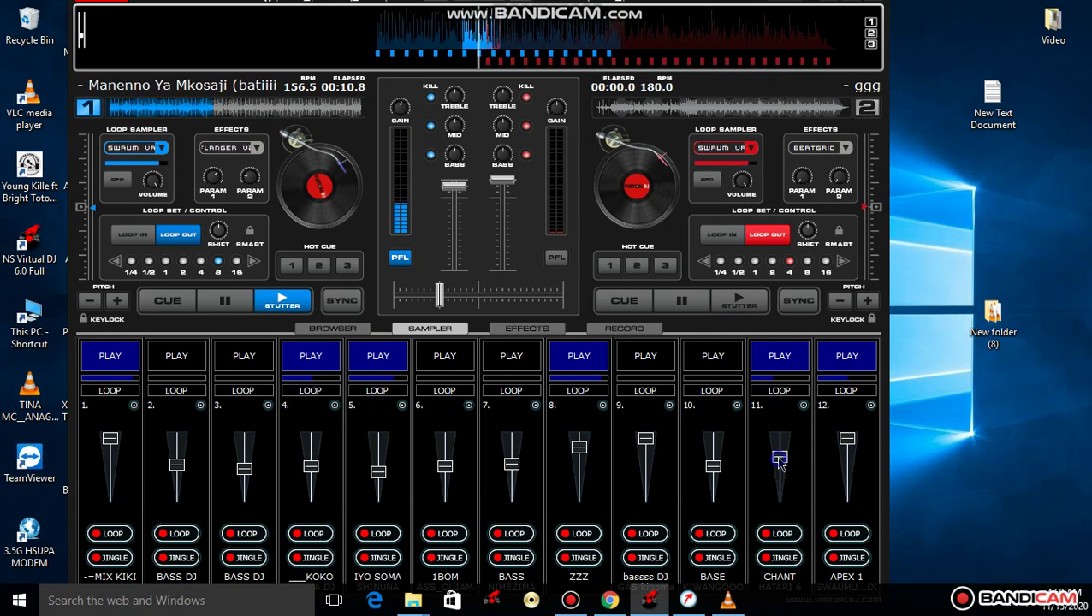
{"action": "left_click", "coordinate": [690, 358]}
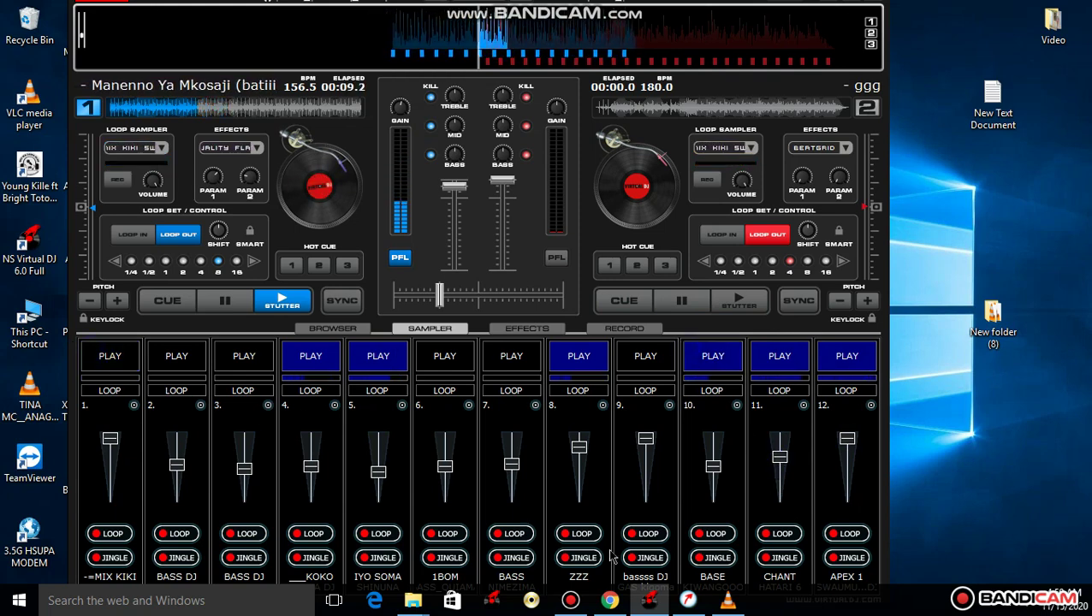
Step: Check the ongoing recording in Bandicam and minimise its window
{"action": "left_click", "coordinate": [579, 600]}
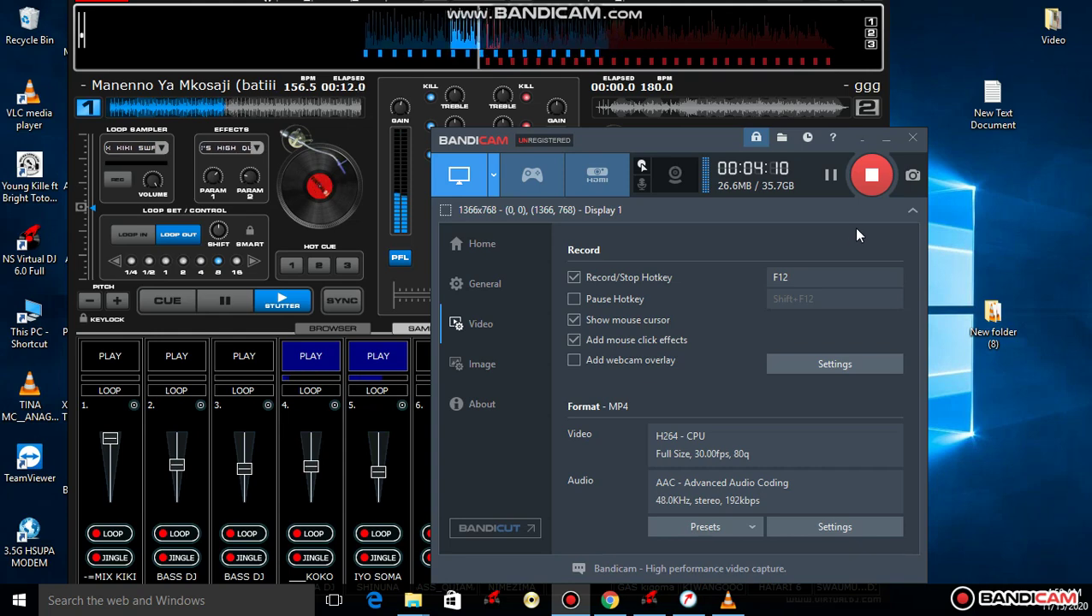
{"action": "left_click", "coordinate": [887, 138]}
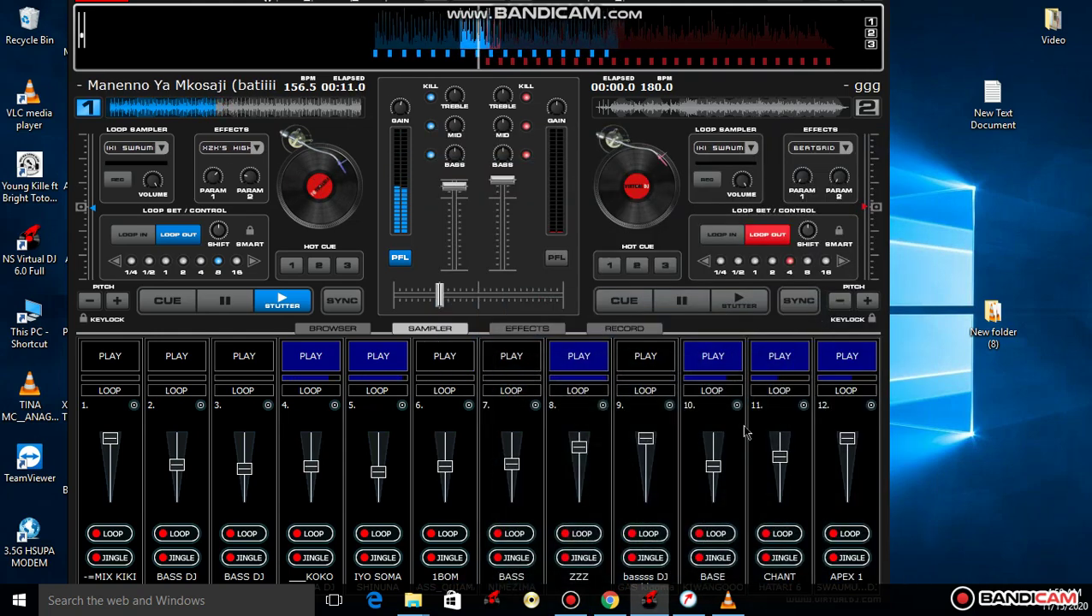
Step: Stop the samples in slots 10 and 4 and play the sample in slot 9
{"action": "left_click", "coordinate": [709, 366]}
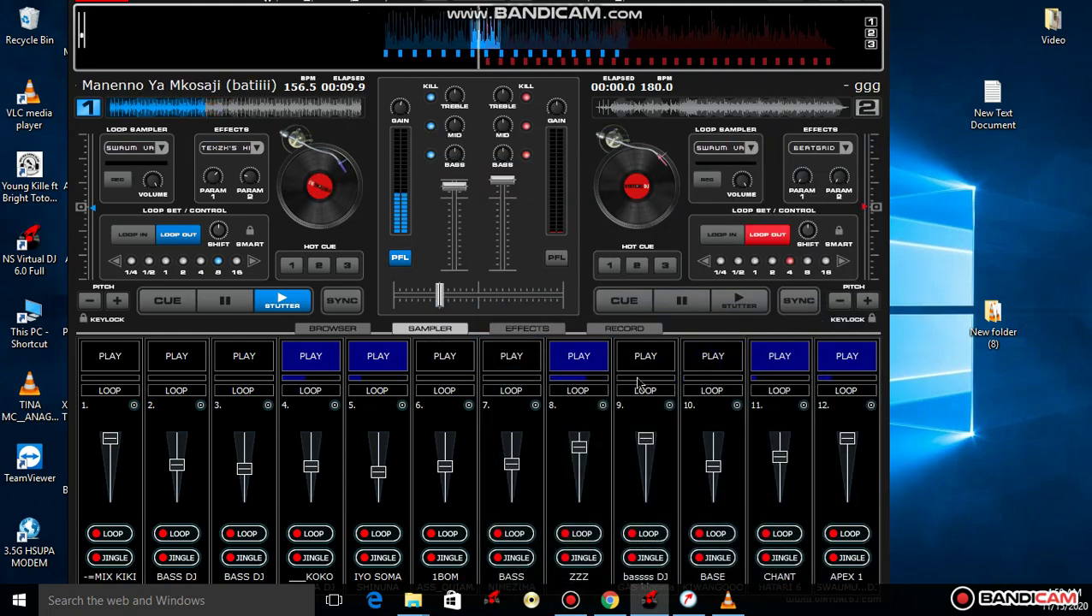
{"action": "left_click", "coordinate": [323, 367]}
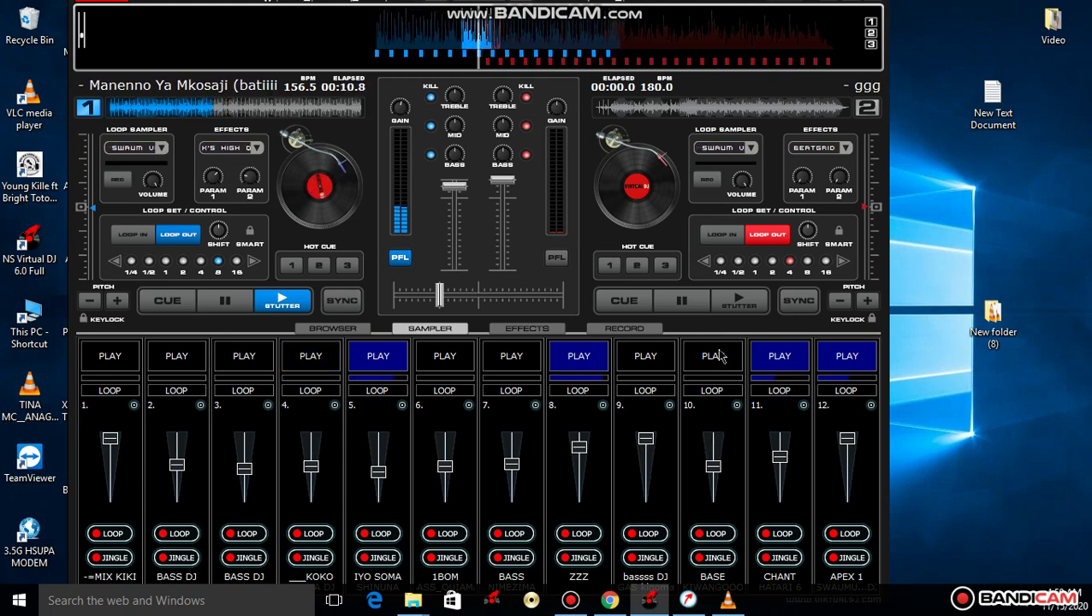
{"action": "left_click", "coordinate": [657, 364]}
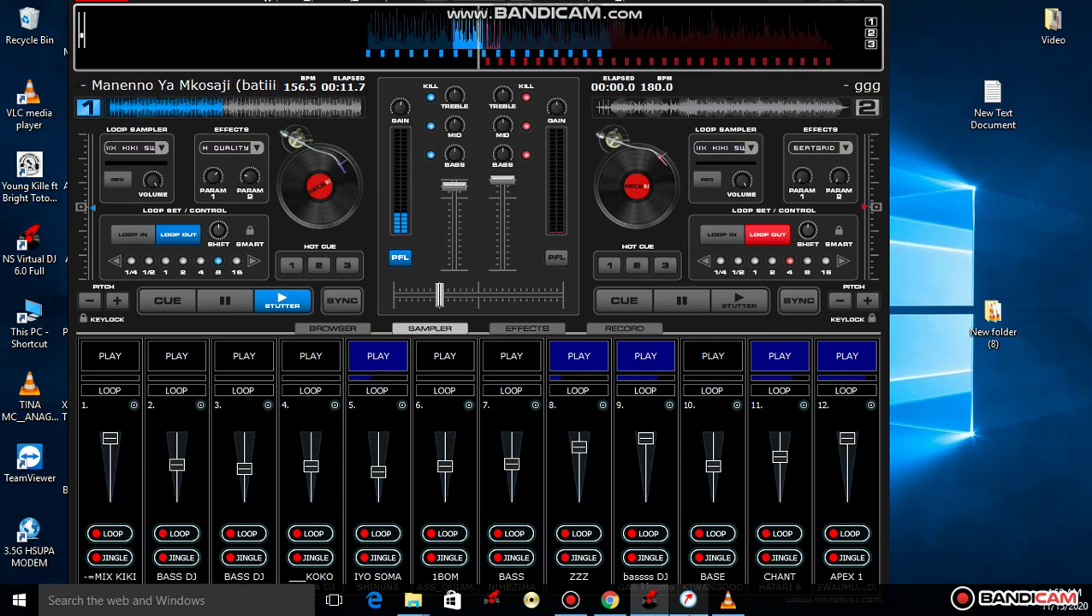
Step: Switch to the Bandicam recorder window
{"action": "left_click", "coordinate": [575, 604]}
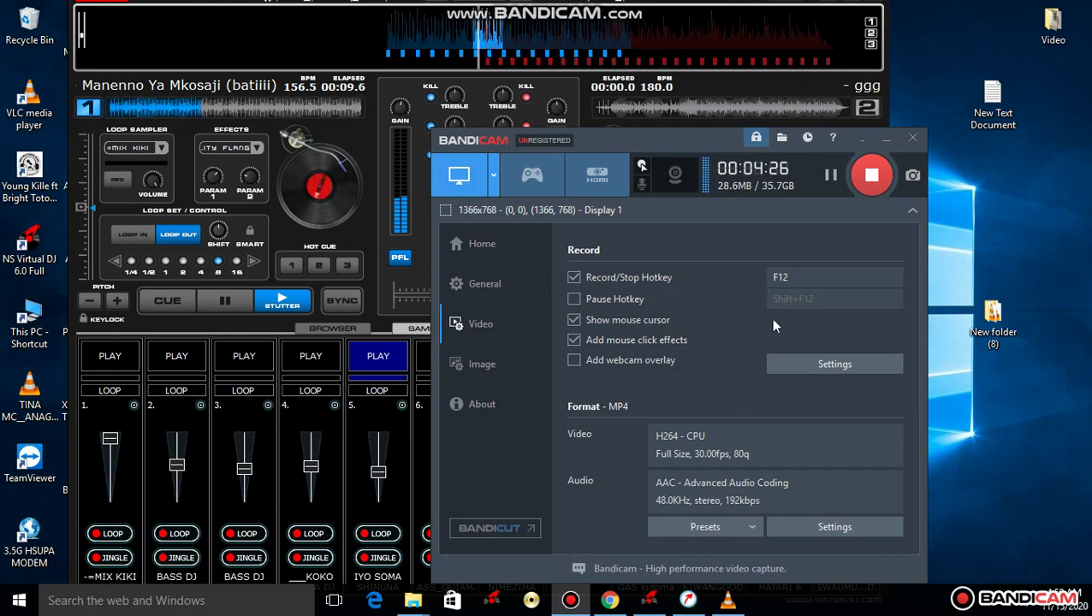